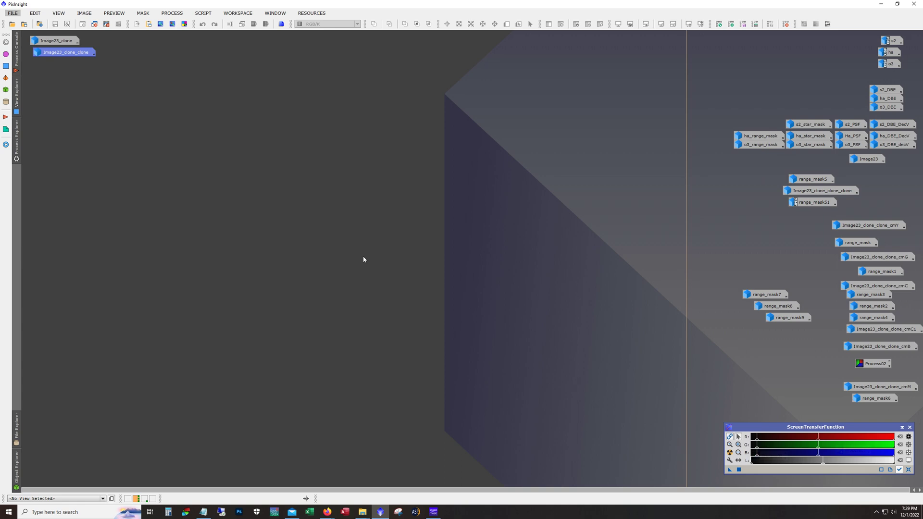
Step: Open the s2 frame, enlarge and zoom around to inspect it, then minimize it to an icon
double_click(888, 41)
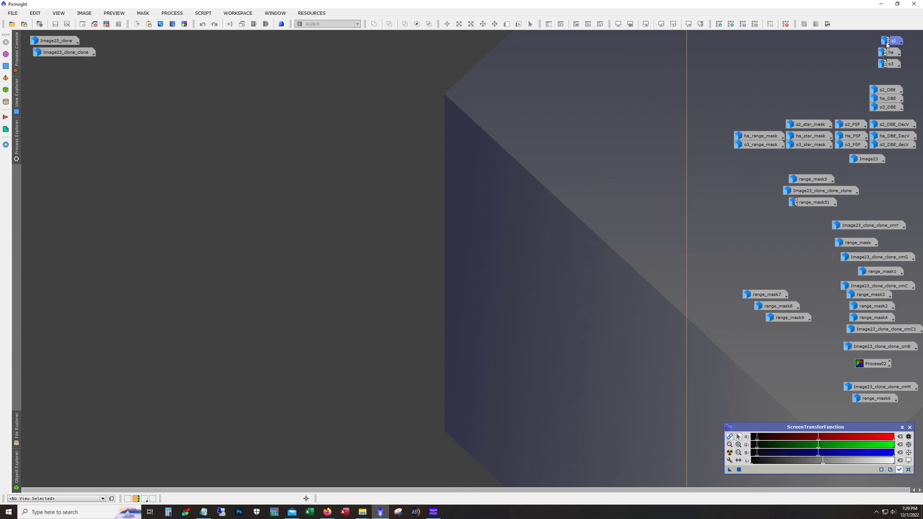
drag(241, 40, 289, 70)
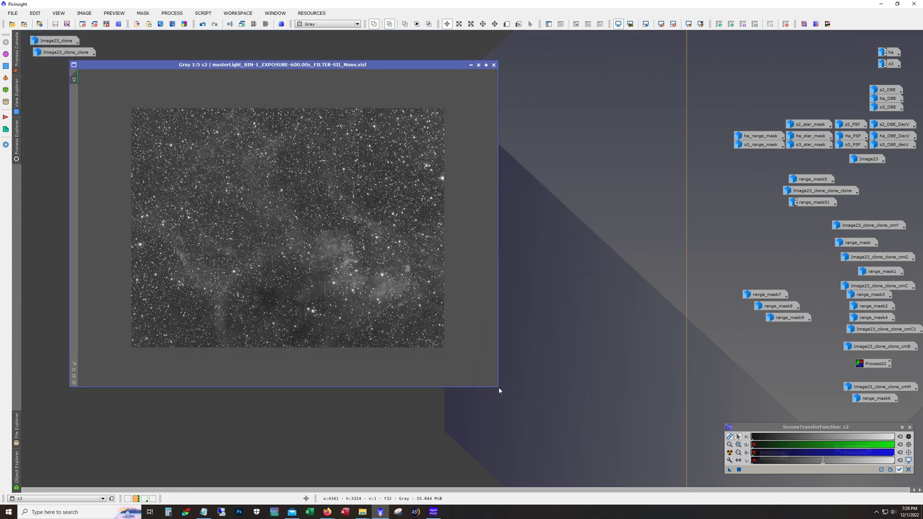
drag(497, 388, 679, 459)
scroll(612, 400, up, 1)
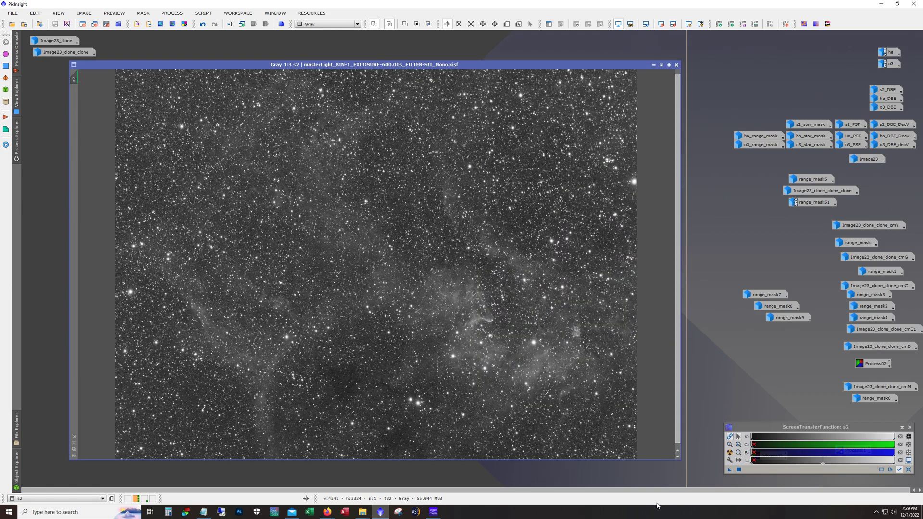
scroll(639, 286, up, 3)
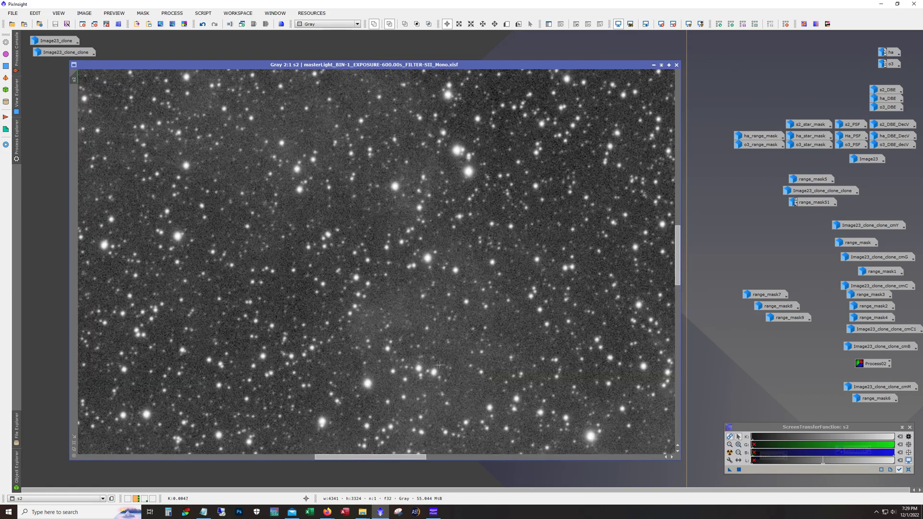
scroll(433, 385, down, 1)
scroll(411, 425, up, 1)
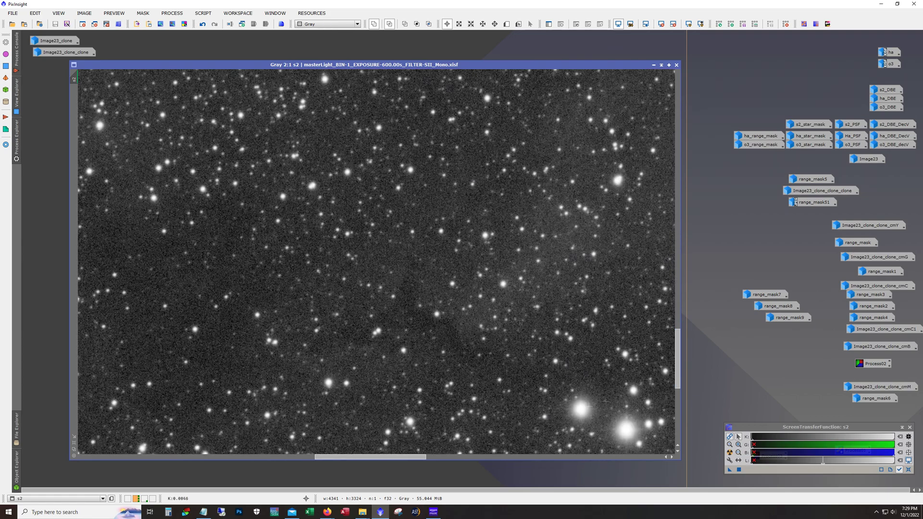
scroll(411, 449, right, 3)
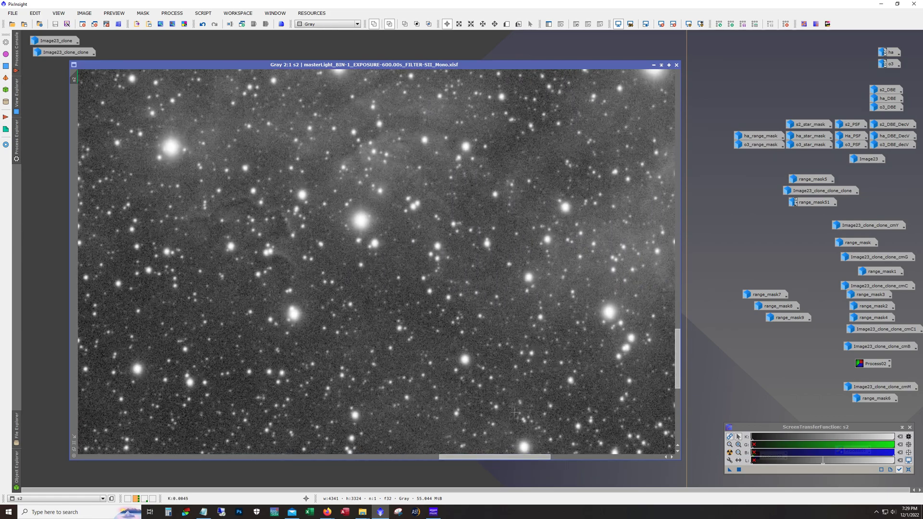
drag(676, 375, 674, 327)
key(ctrl+shift+z)
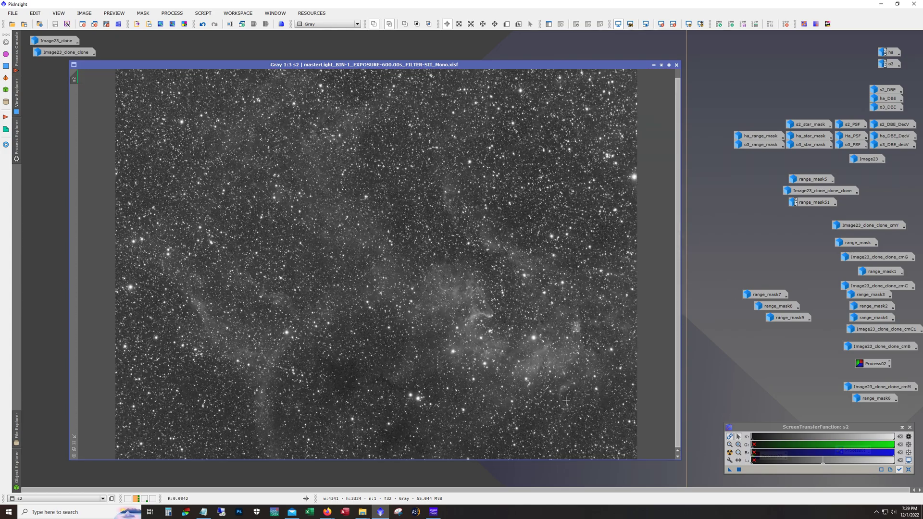
click(654, 65)
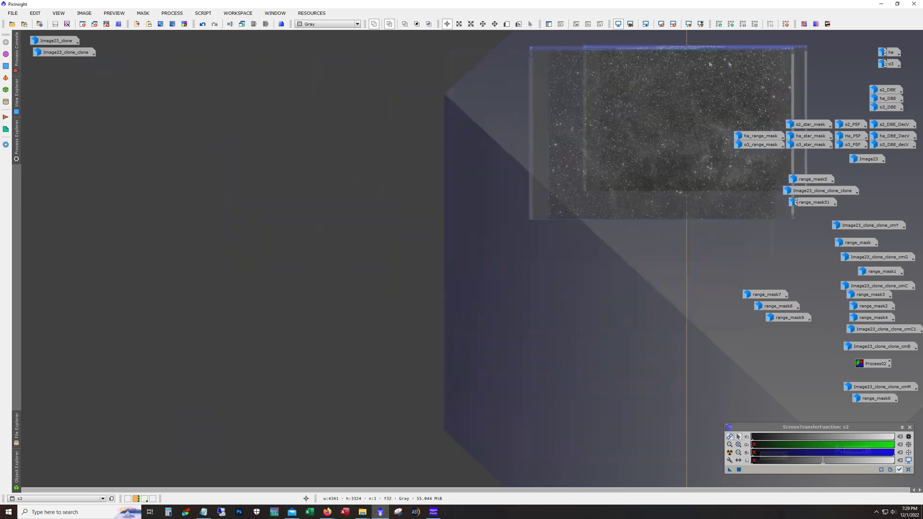
Step: Open the Ha frame in an enlarged window and zoom and pan to inspect it
double_click(882, 57)
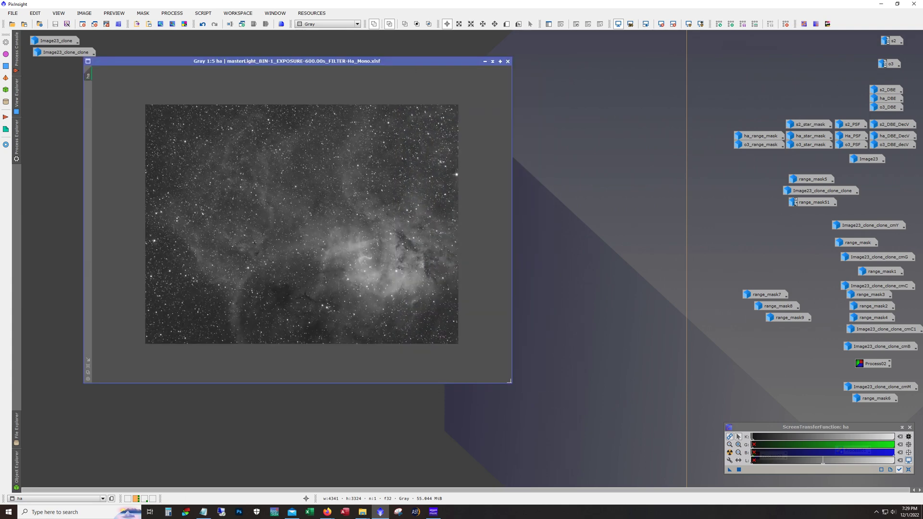
drag(512, 383, 673, 467)
scroll(574, 364, up, 2)
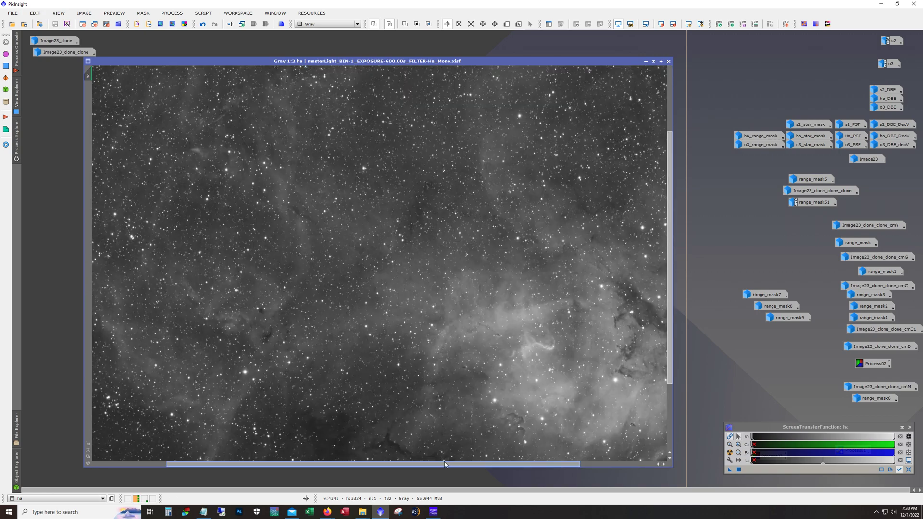
scroll(574, 363, up, 1)
scroll(545, 456, right, 2)
drag(668, 363, 671, 431)
scroll(601, 447, up, 1)
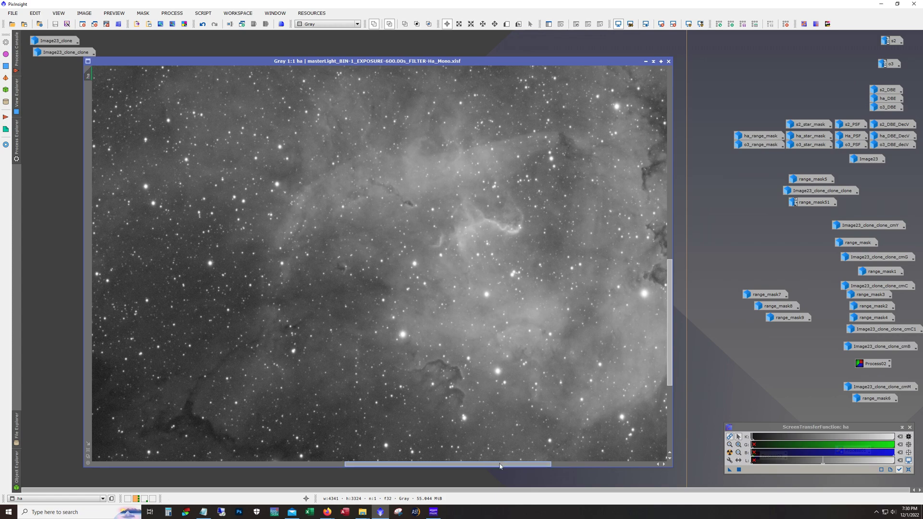
drag(513, 466, 583, 466)
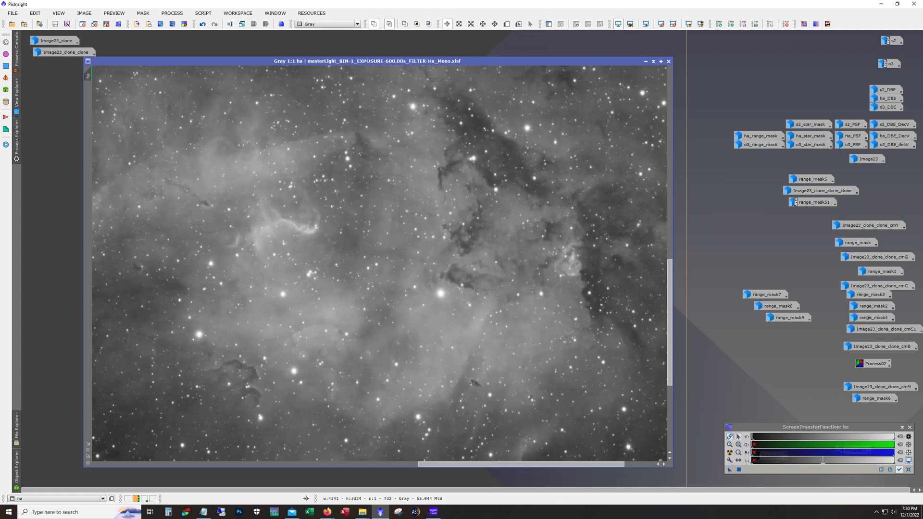
Step: Check the Ha linear data with the screen stretch off, minimize it, and open o3
key(ctrl+F12)
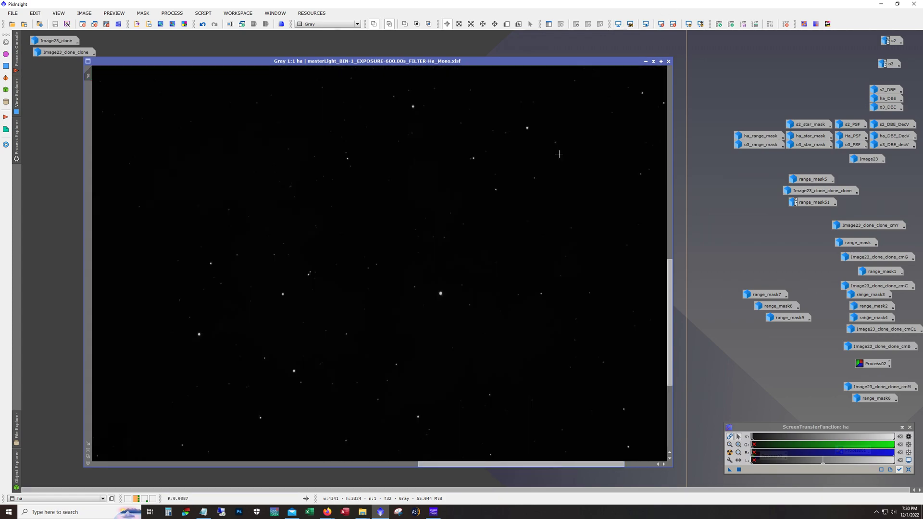
key(ctrl+F12)
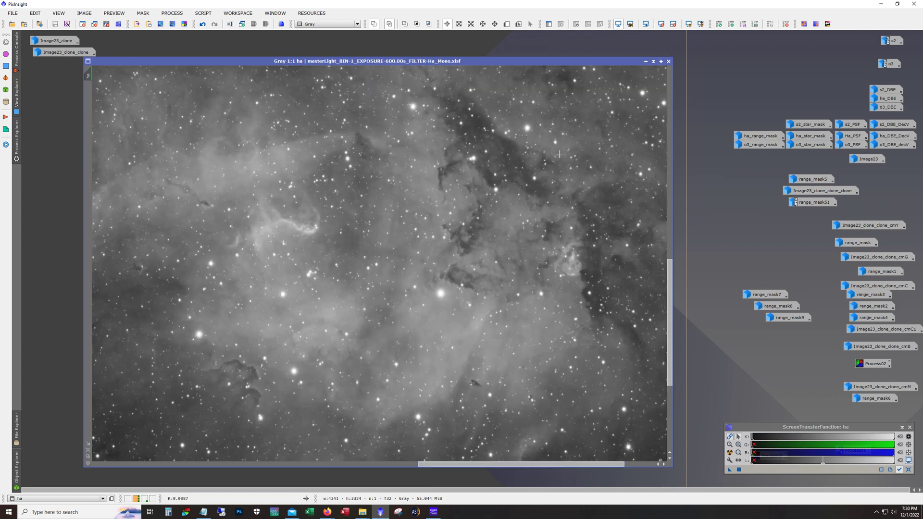
click(645, 61)
double_click(888, 64)
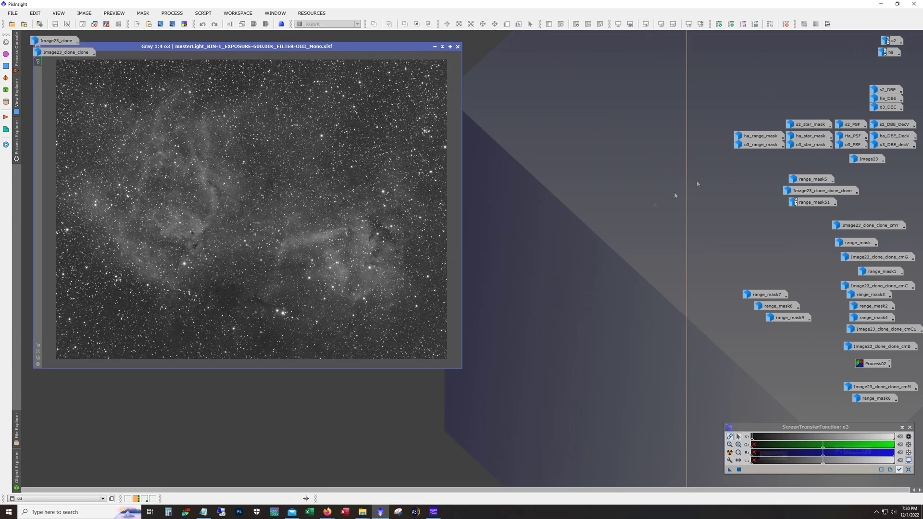
drag(322, 46, 419, 73)
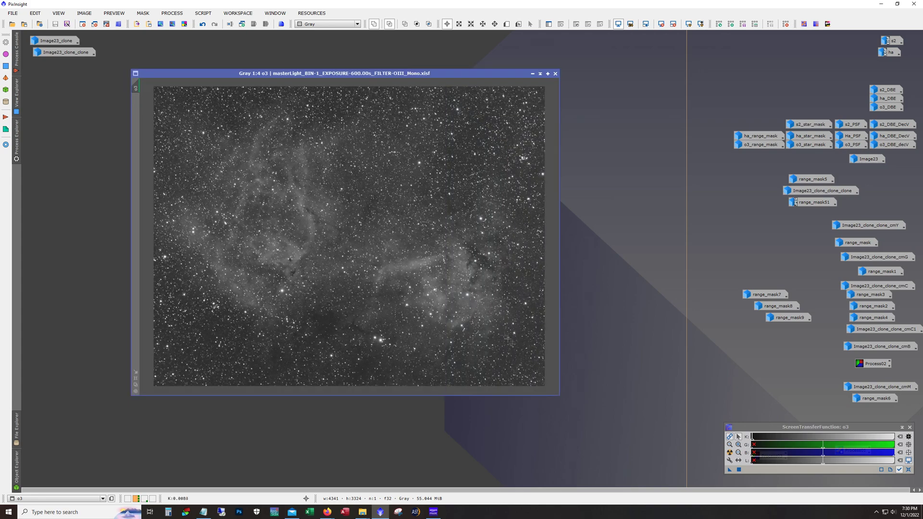
scroll(492, 320, up, 4)
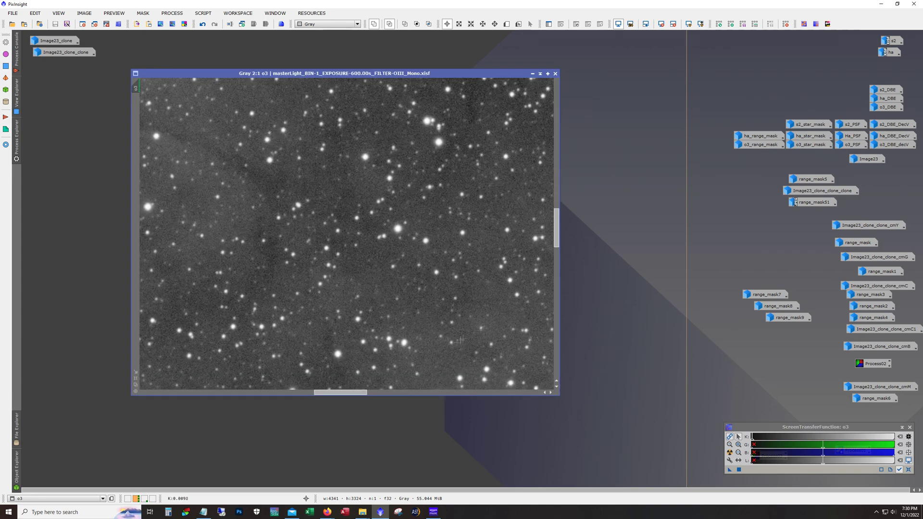
scroll(339, 351, down, 1)
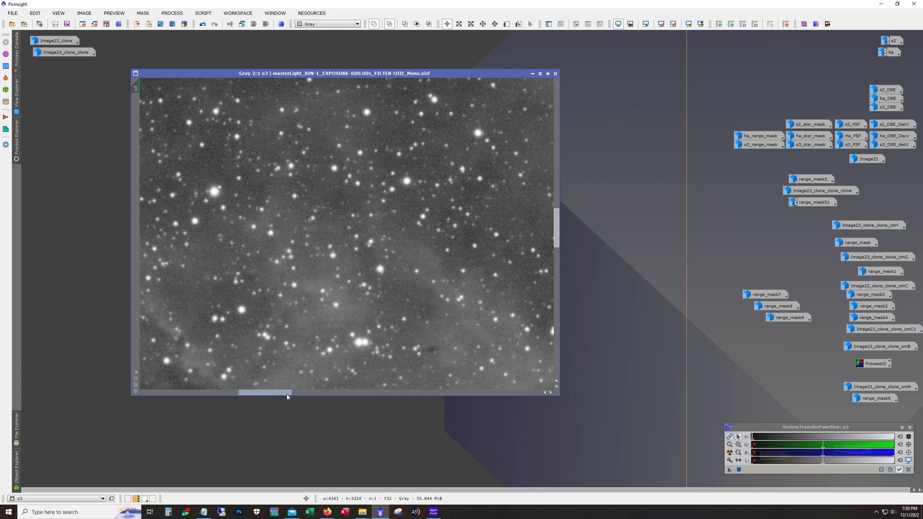
scroll(340, 361, down, 3)
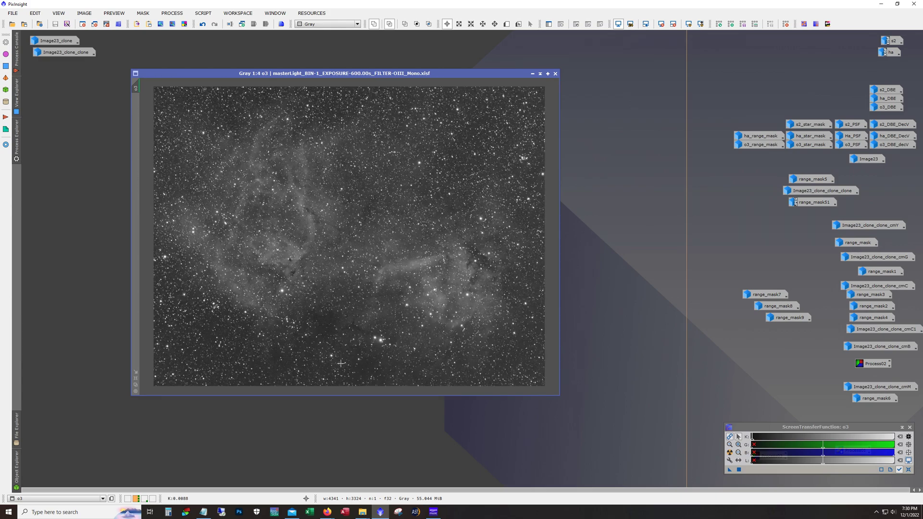
click(532, 73)
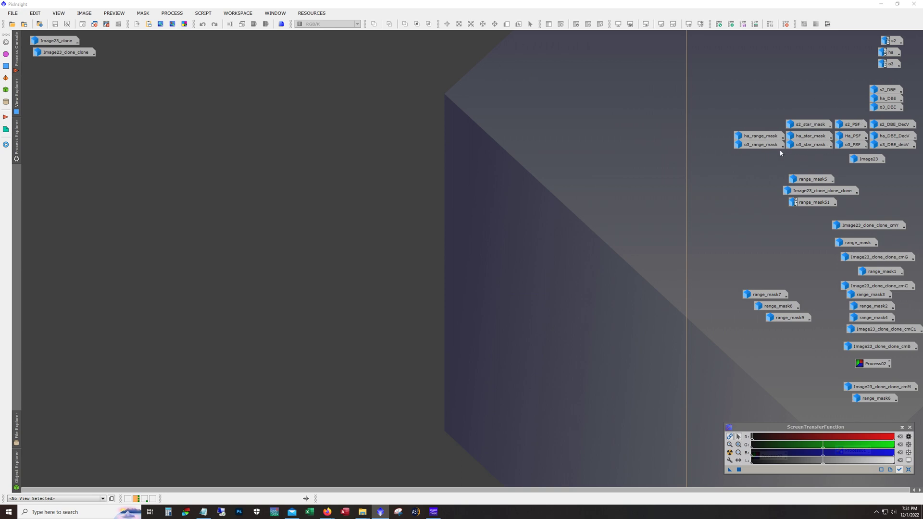
Step: Open the processed s2_DBE_DecV image in its own window
mouse_move(811, 129)
mouse_move(857, 138)
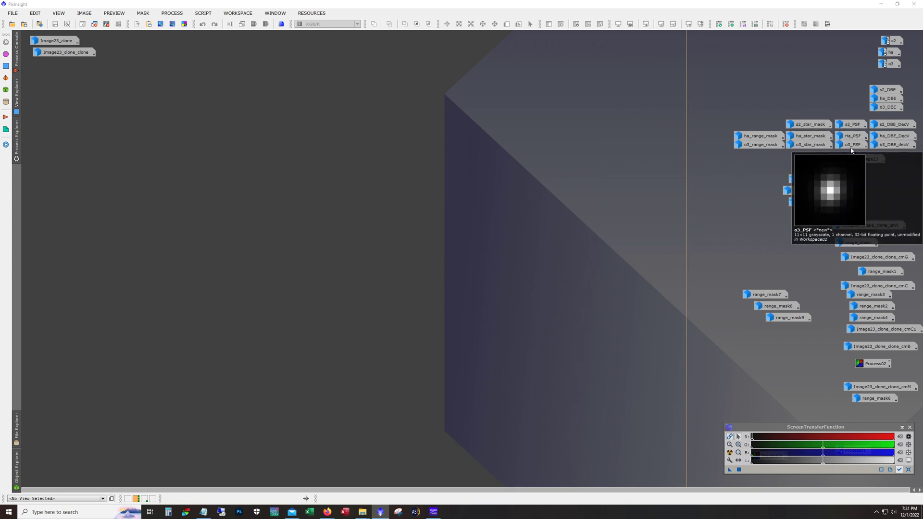
double_click(895, 126)
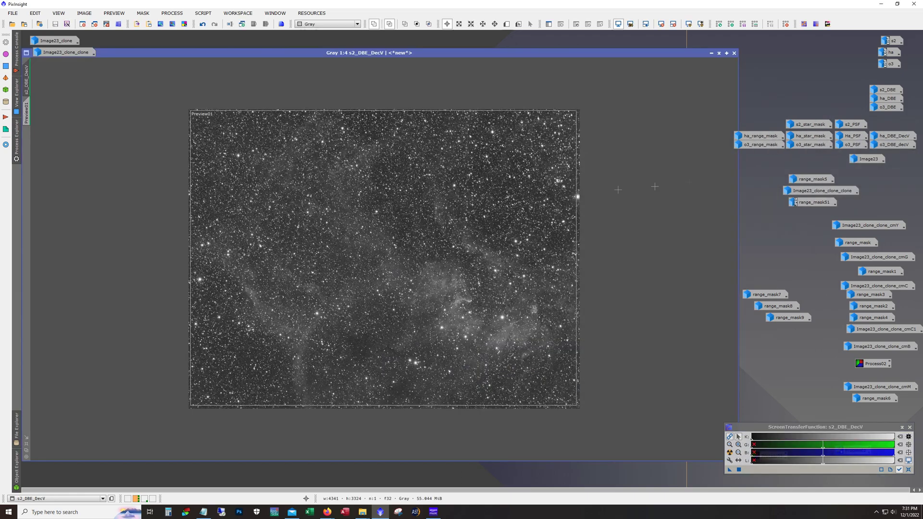
Step: Zoom s2_DBE_DecV to 1:2, open o3_DBE_decV at 1:1 and pan it, then open ha_DBE_DecV
scroll(475, 221, up, 2)
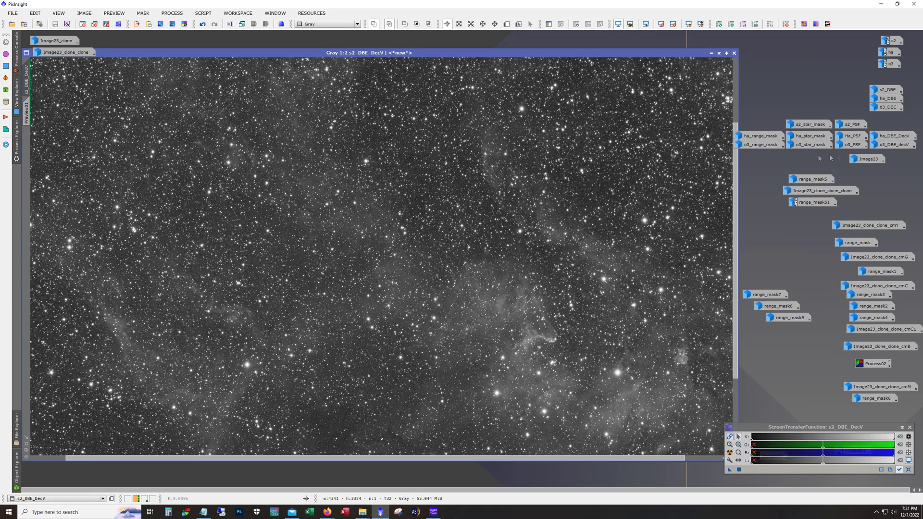
double_click(874, 144)
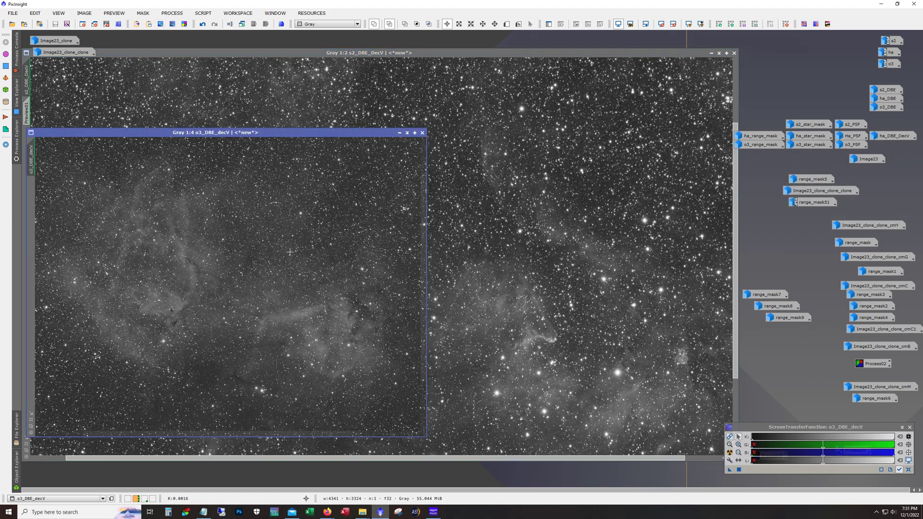
scroll(289, 252, up, 3)
drag(336, 132, 370, 83)
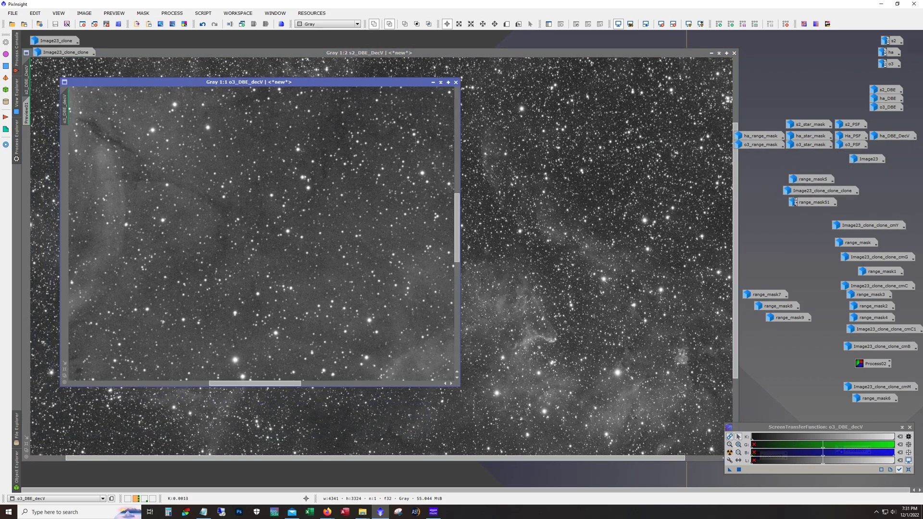
drag(456, 228, 457, 292)
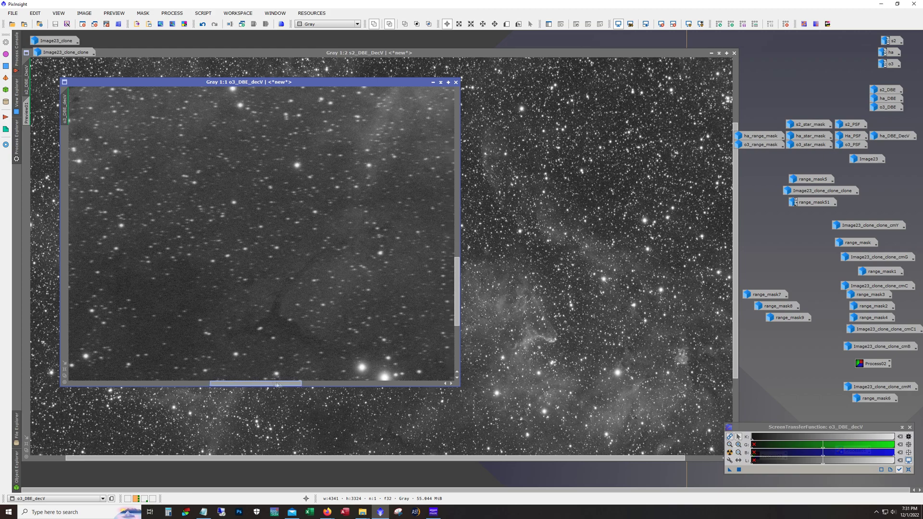
drag(276, 384, 341, 384)
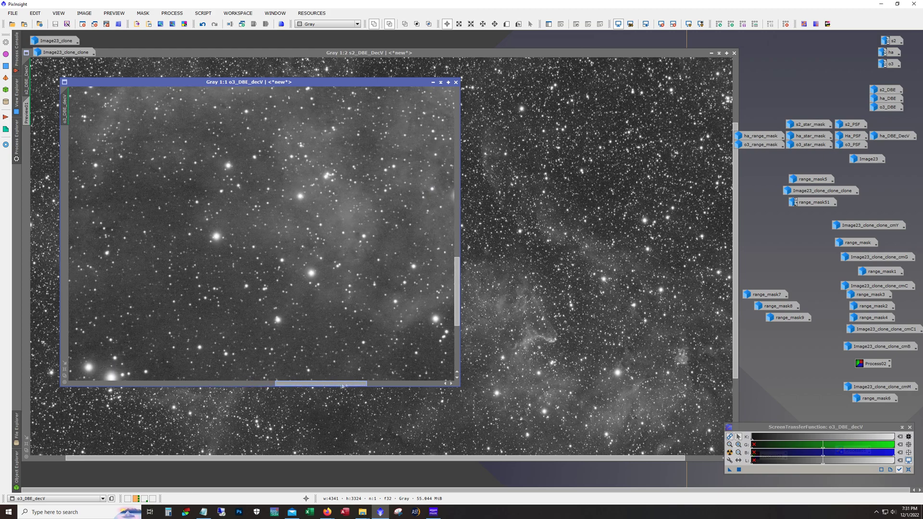
double_click(879, 137)
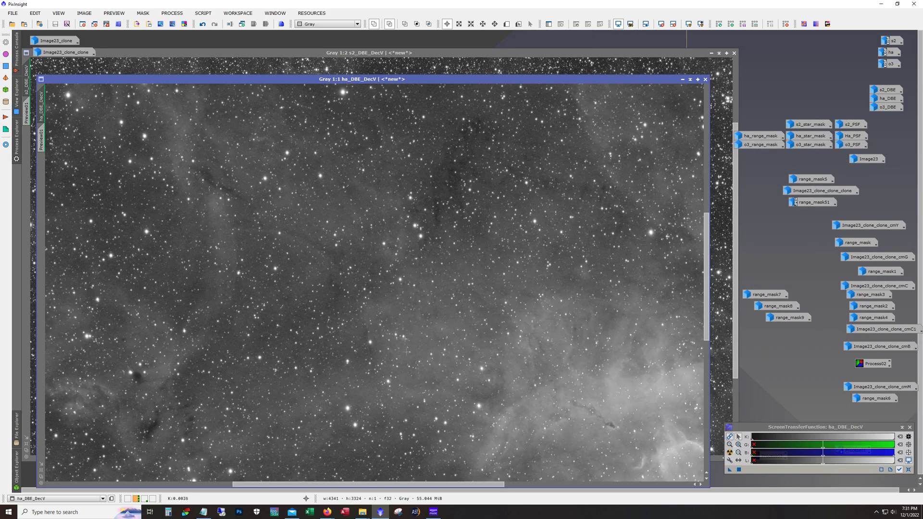
Step: Compare ha_DBE_clone's stars before and after the last star change at 2:1 zoom
drag(377, 484, 505, 484)
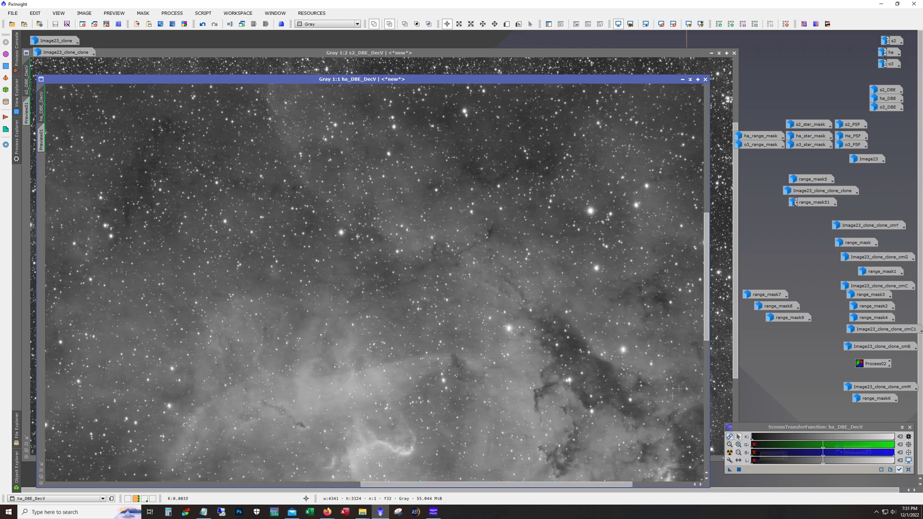
drag(707, 336, 707, 402)
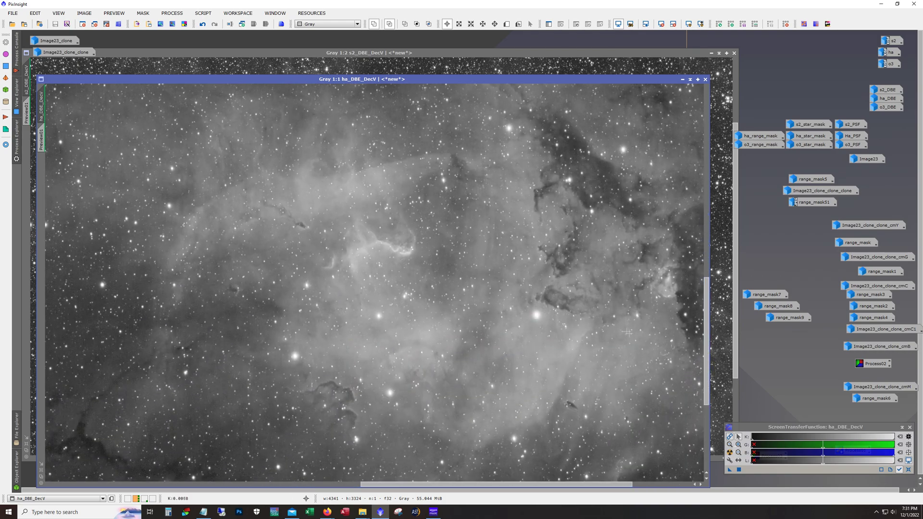
click(203, 25)
scroll(466, 182, up, 1)
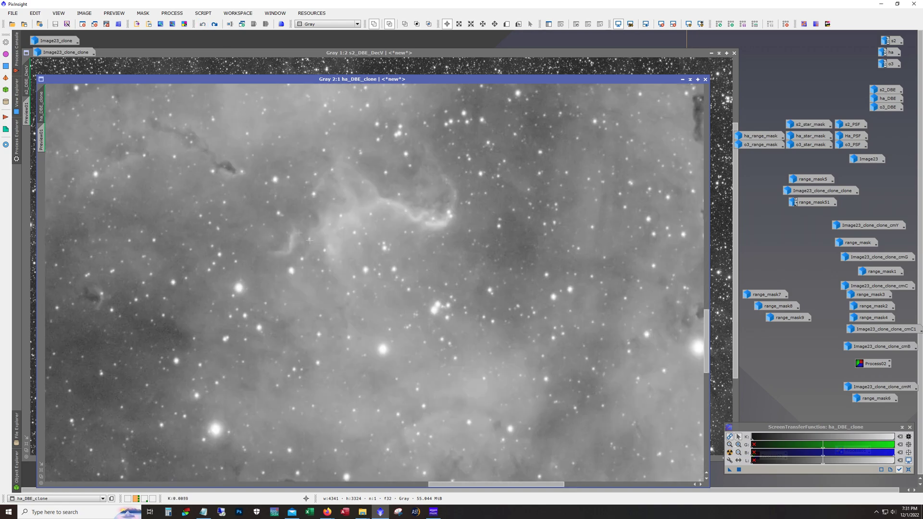
click(215, 26)
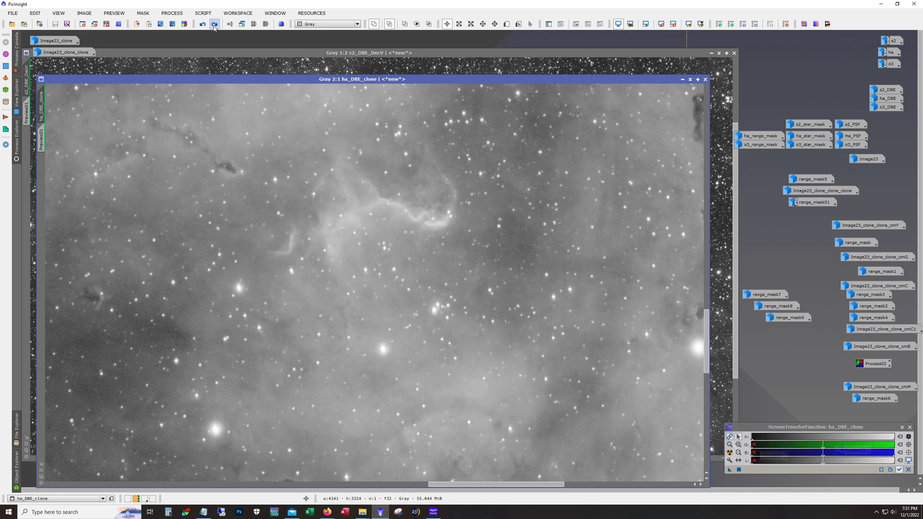
click(203, 25)
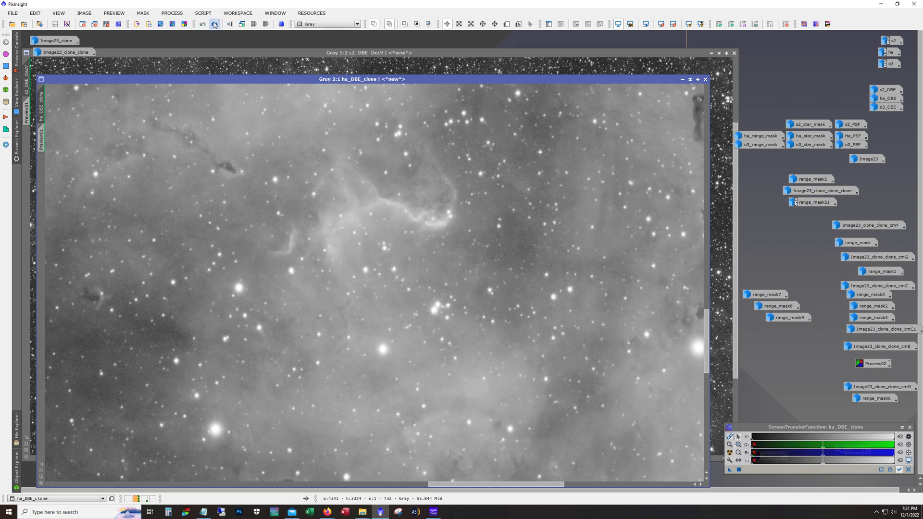
click(215, 25)
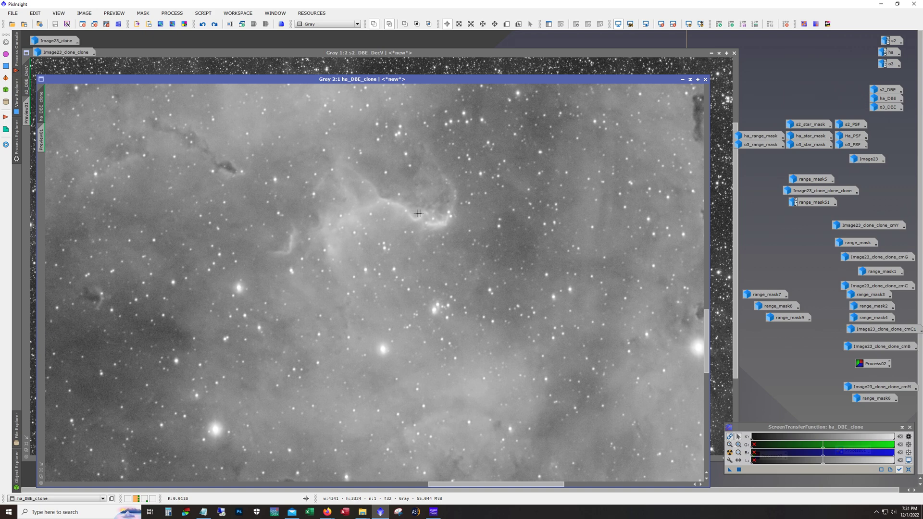
click(203, 24)
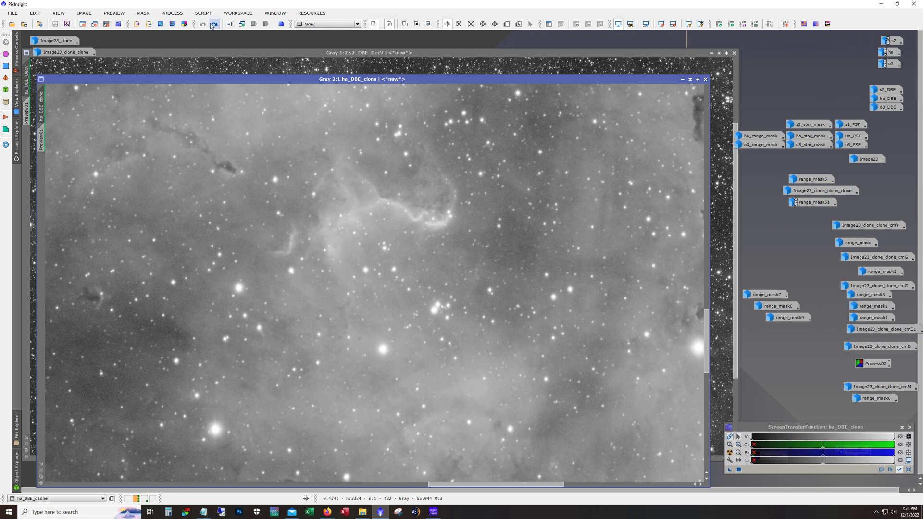
click(213, 24)
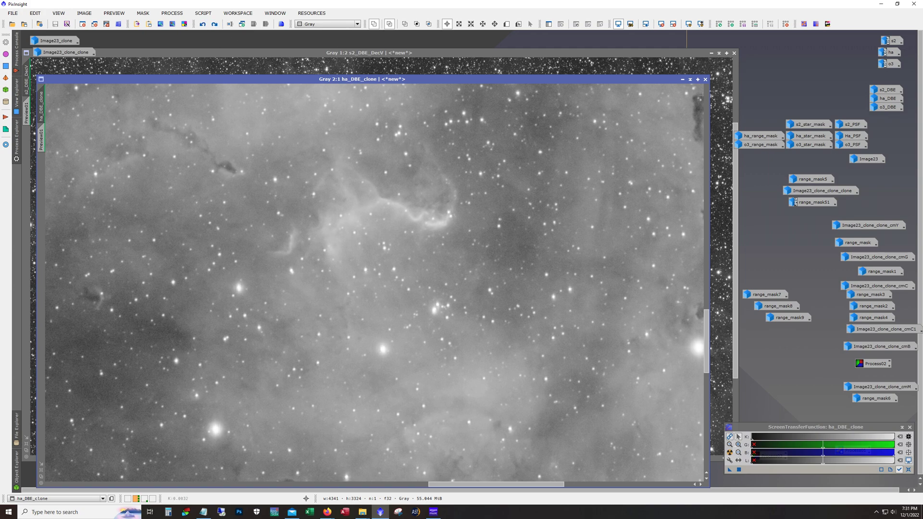
Step: Minimize the Ha clone, S2 and o3_DBE_decV images to icons
click(683, 80)
click(710, 53)
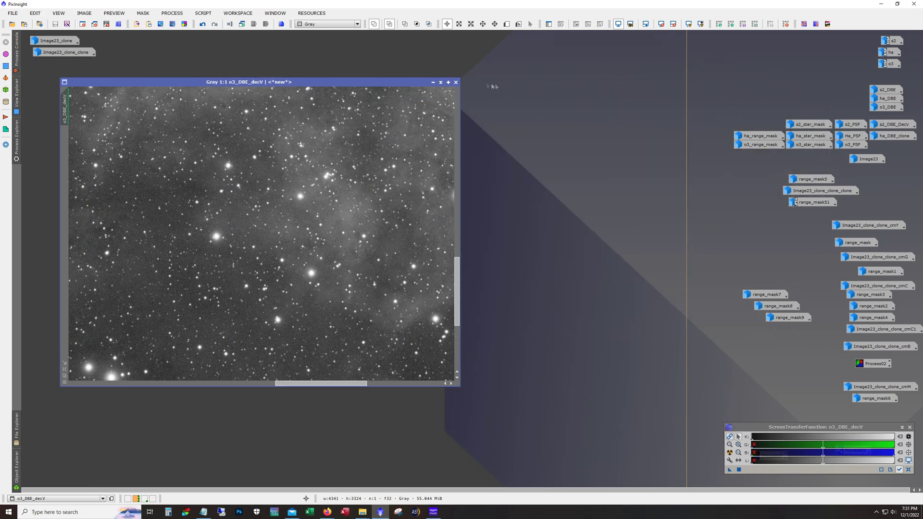
click(433, 82)
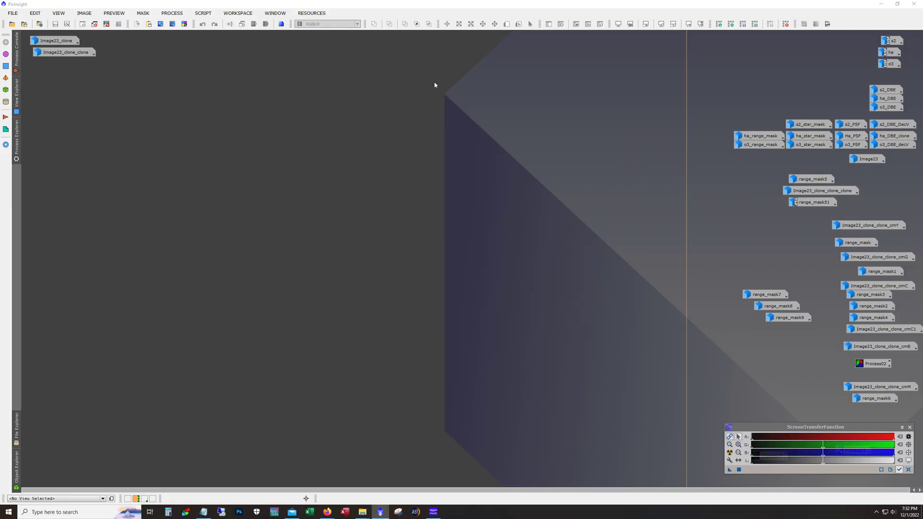
Step: Open the Image23 colour composite and view its linear data with the screen stretch off
double_click(865, 159)
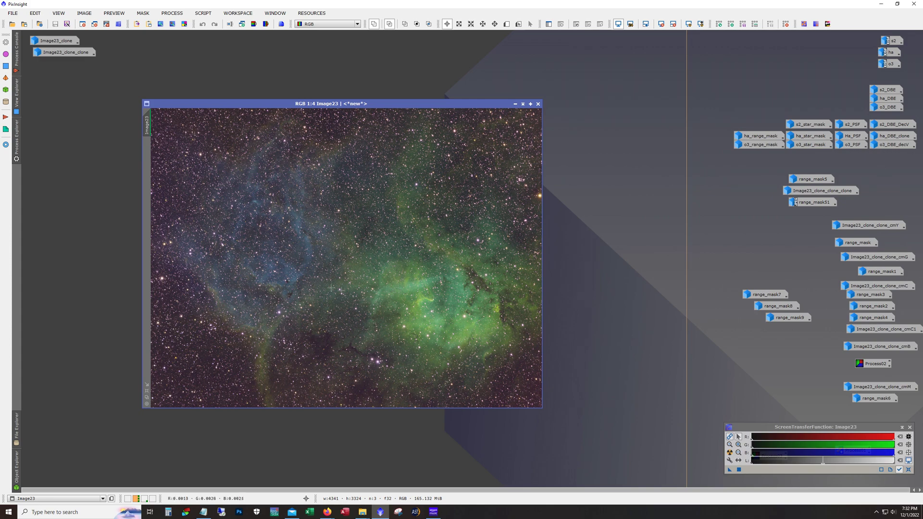
key(ctrl+F12)
key(ctrl+F12)
key(ctrl+F12)
key(ctrl+F12)
Step: Minimize Image23, open Image23_clone, and compare it with and without the 180° rotation
click(515, 104)
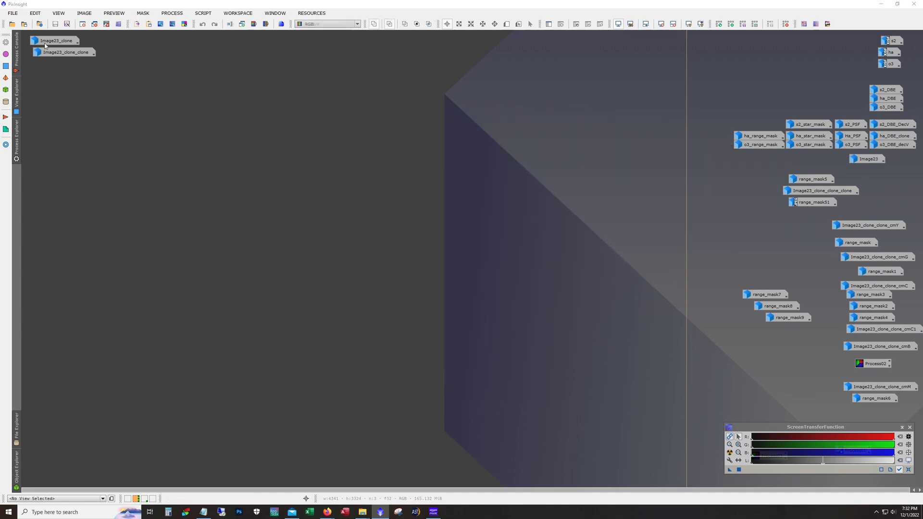
double_click(56, 40)
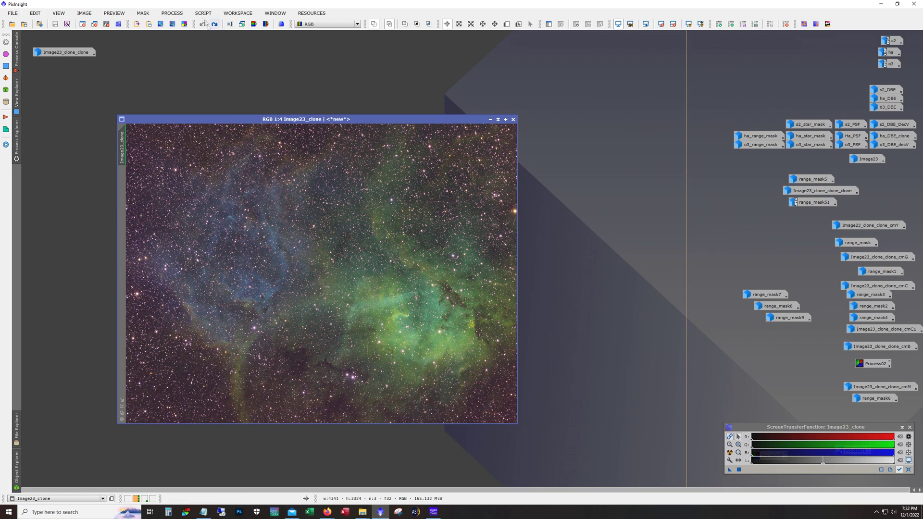
click(214, 25)
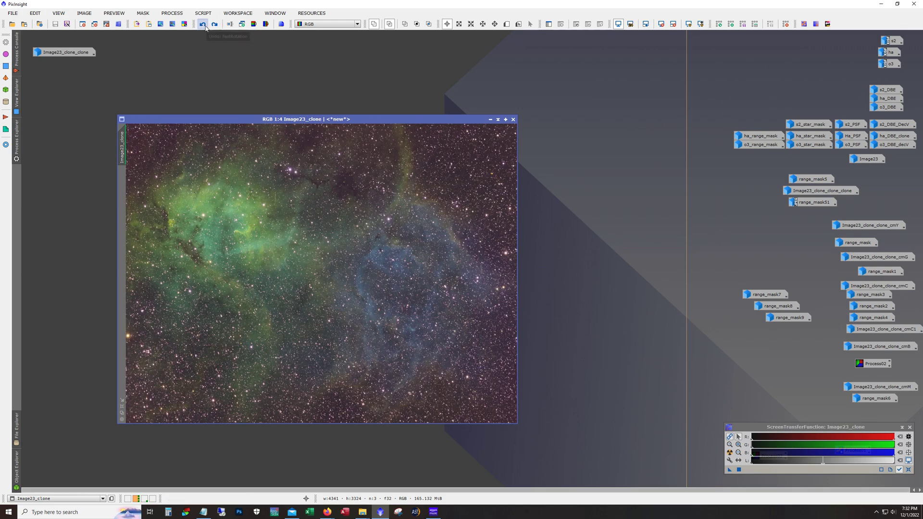
click(206, 27)
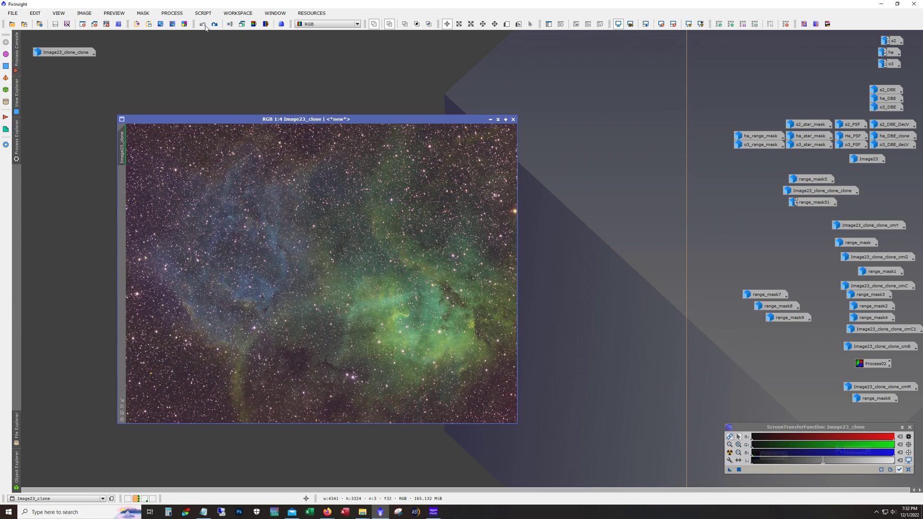
click(214, 24)
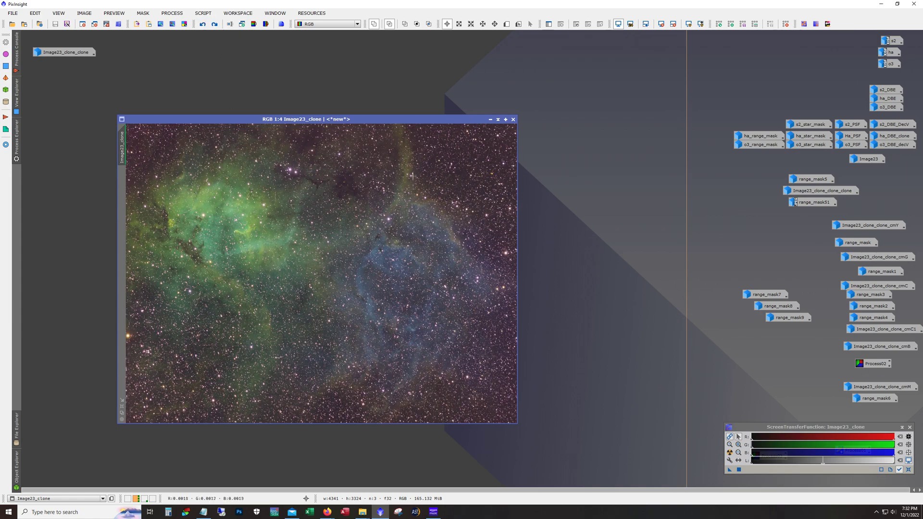
click(202, 24)
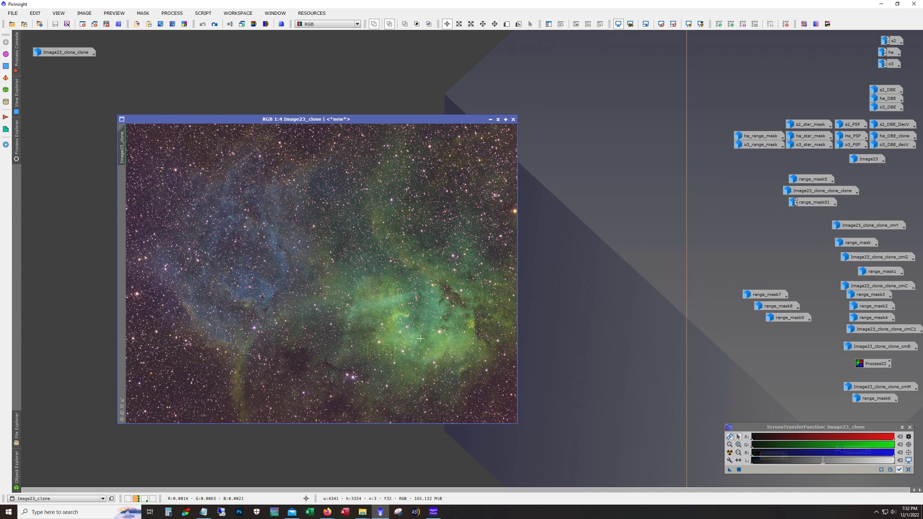
click(215, 24)
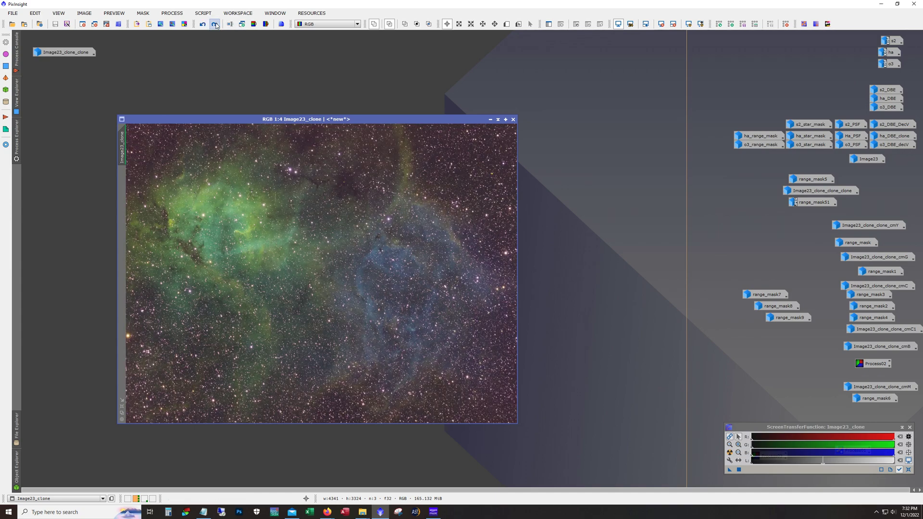
click(215, 24)
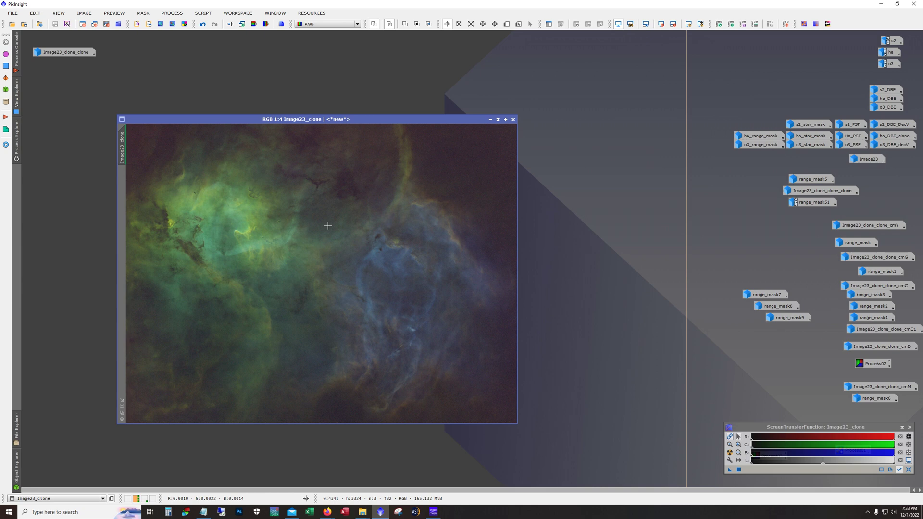
Step: Minimize the starless Image23_clone back to its icon
click(490, 119)
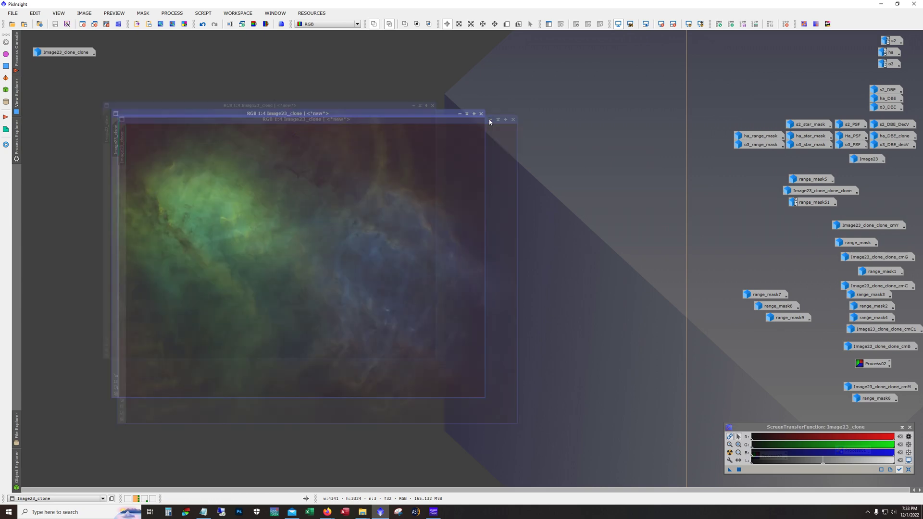
Step: Open Image23_clone_clone and redo its stretch, sharpening, Preview01 and mask steps
double_click(71, 53)
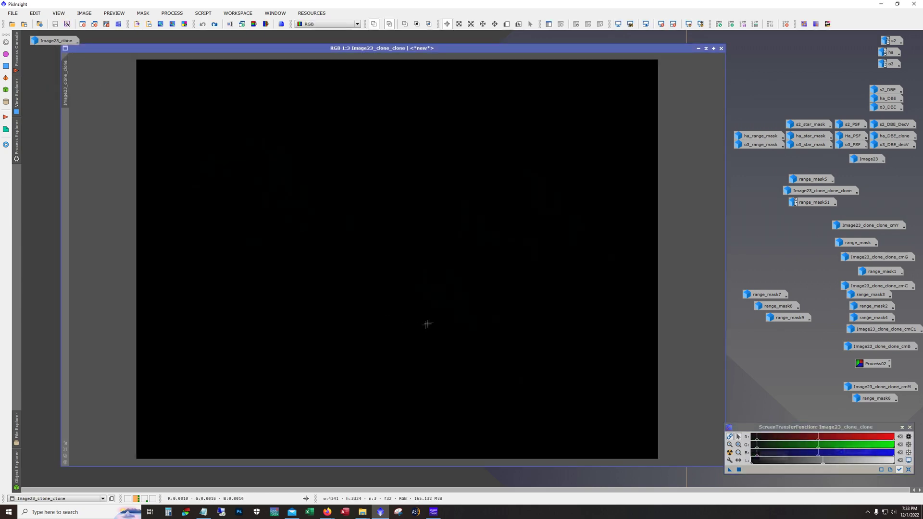
click(213, 24)
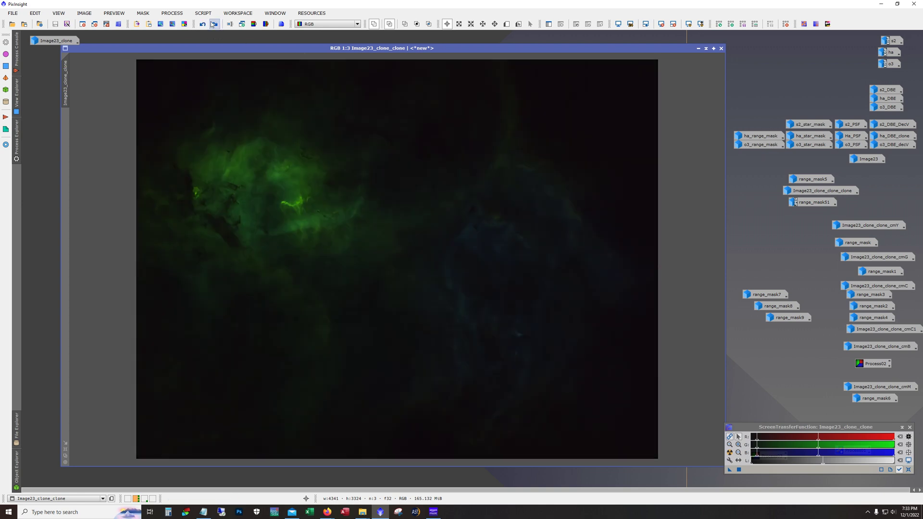
click(214, 24)
click(215, 25)
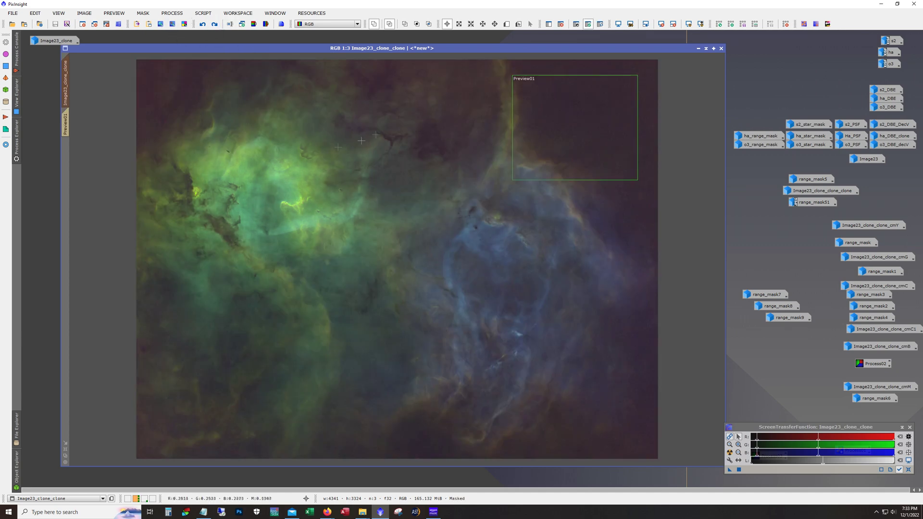
Step: Toggle the red mask overlay on and off twice to inspect the masked region
click(599, 24)
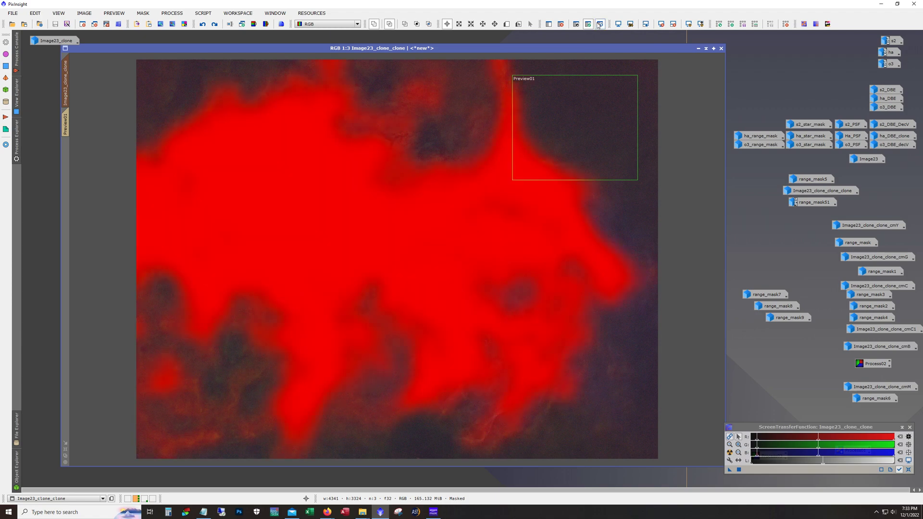
click(599, 24)
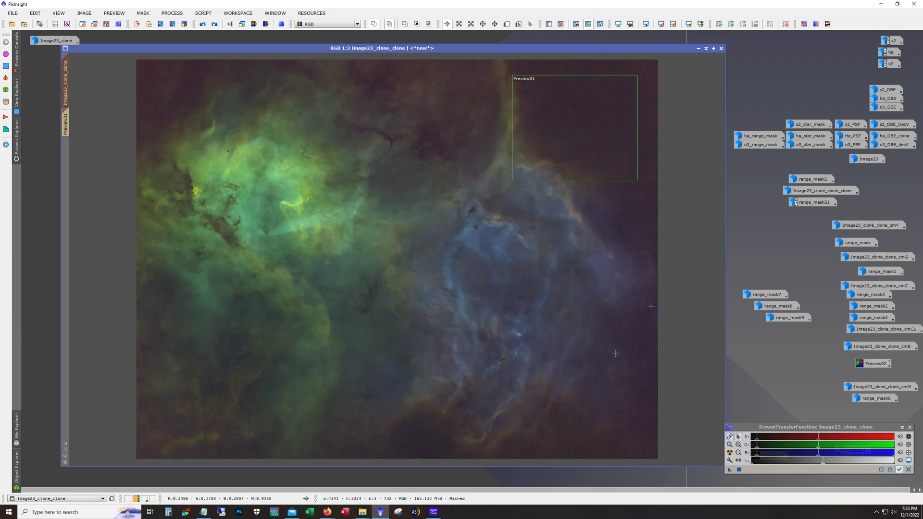
click(599, 24)
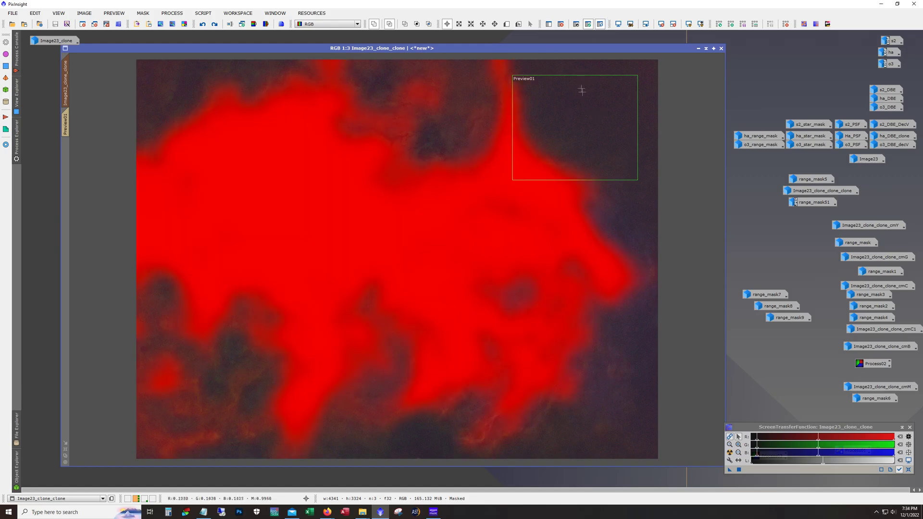
click(599, 24)
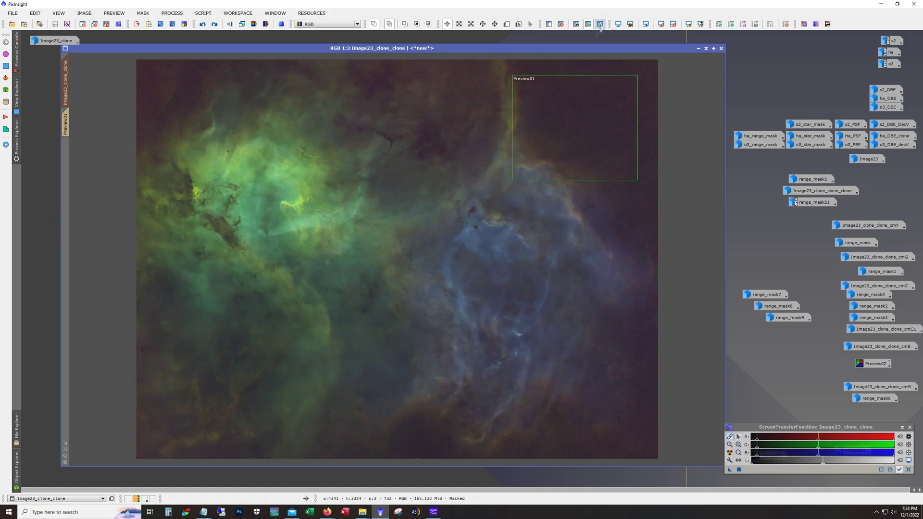
Step: Step through the history with the mask hidden, ending on the less green unmasked version
click(215, 24)
click(214, 24)
click(217, 27)
click(217, 27)
click(600, 24)
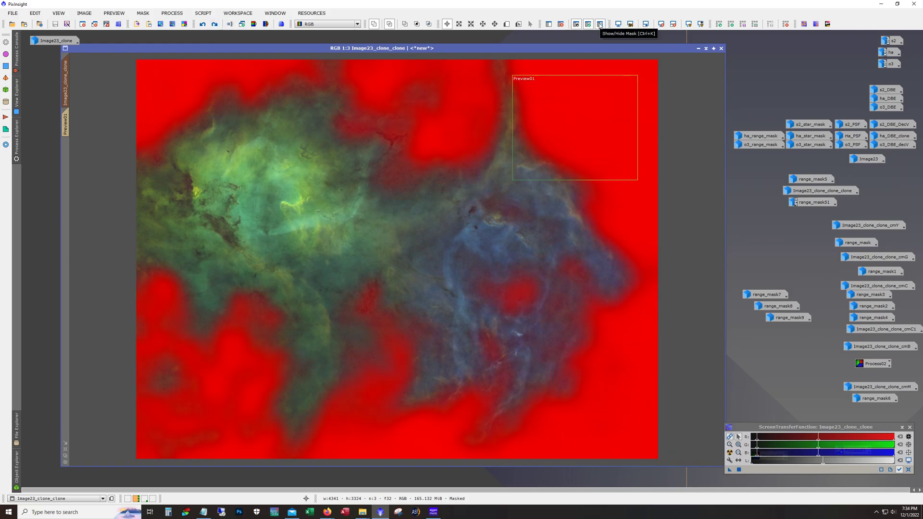
click(599, 24)
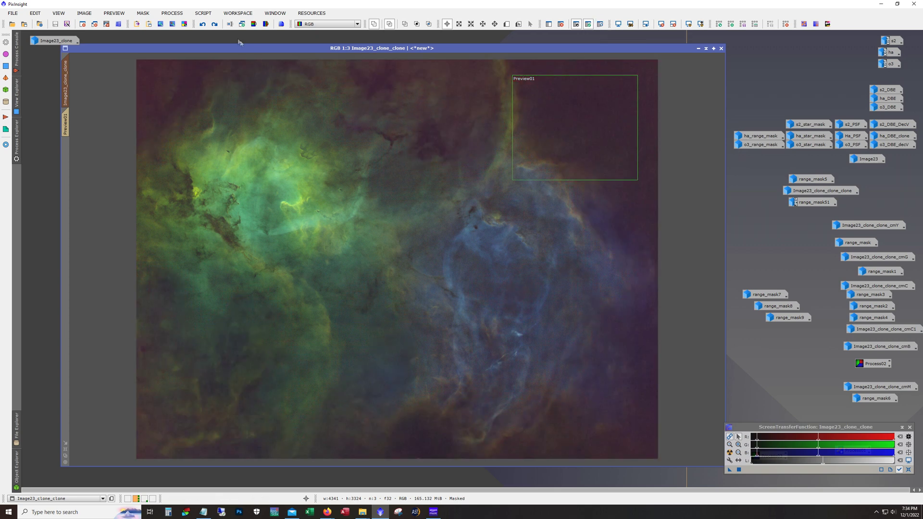
click(219, 27)
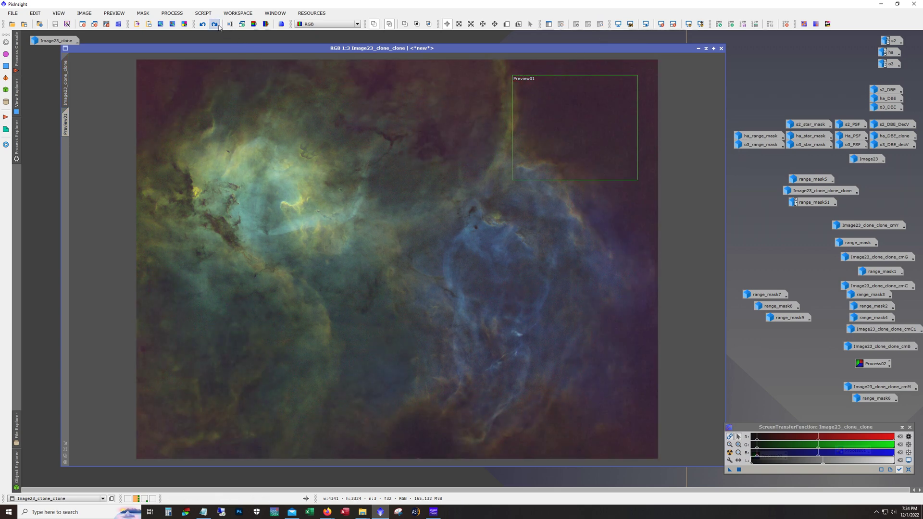
Step: Step through the CurvesTransformation history, ending on the darker, contrasted, saturated nebula with mask reapplied
click(218, 27)
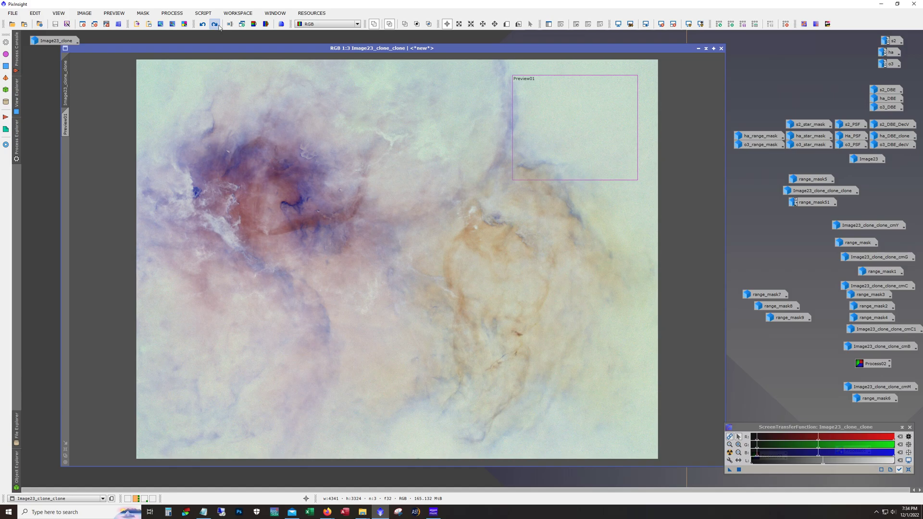
click(202, 26)
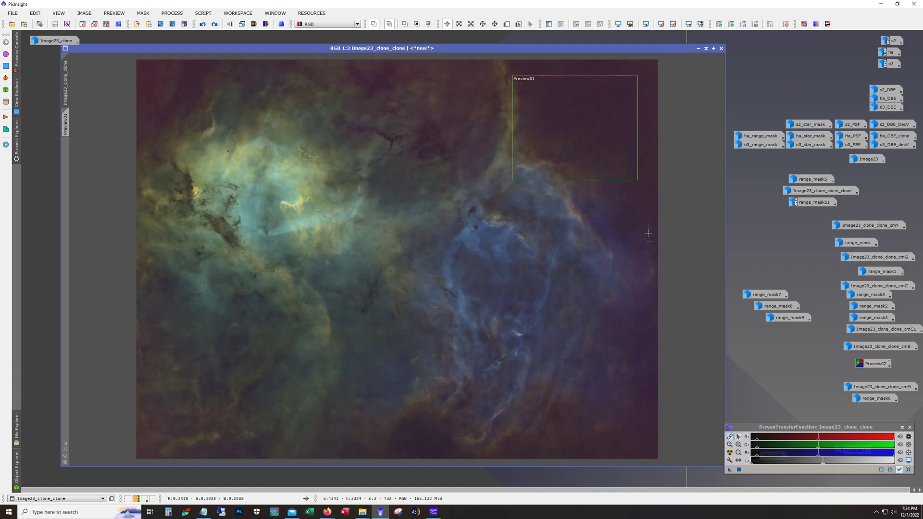
click(214, 25)
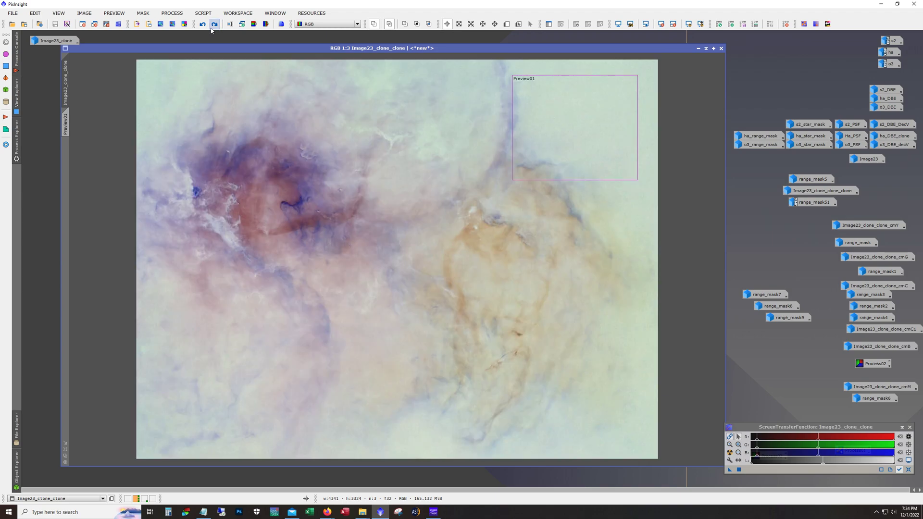
click(214, 25)
click(214, 25)
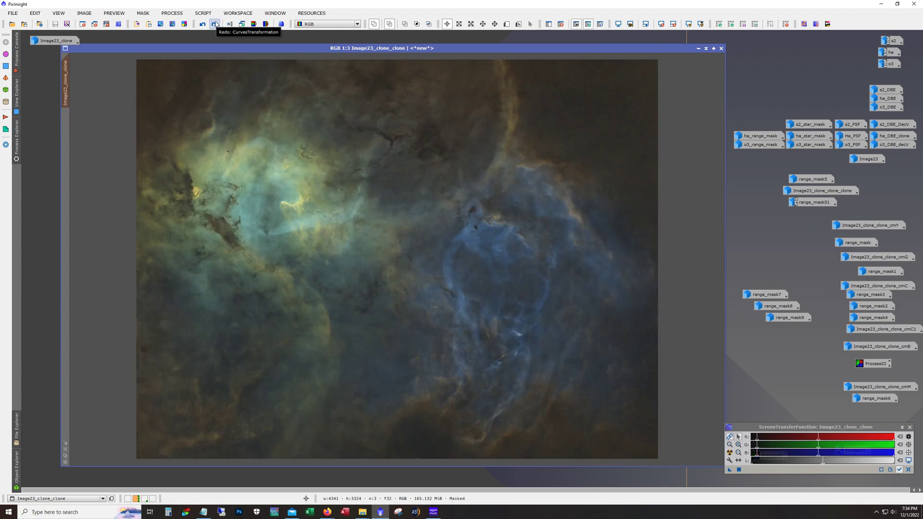
click(215, 24)
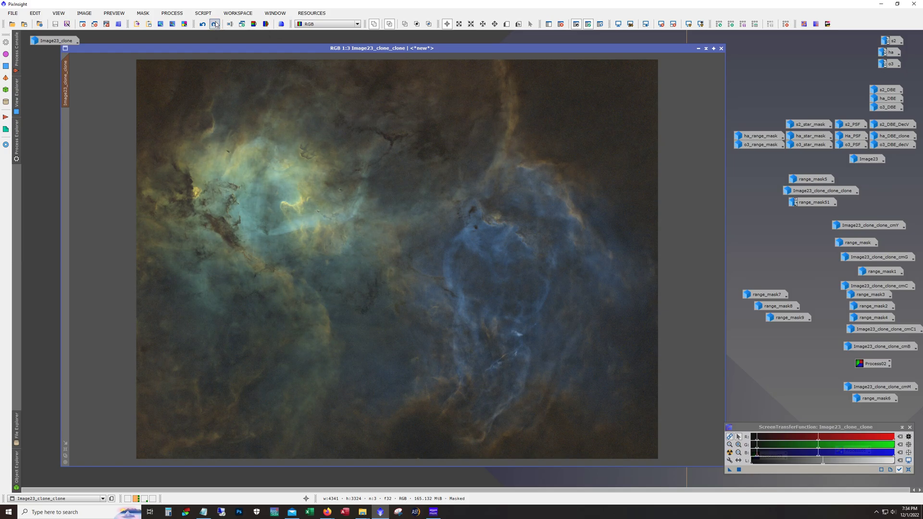
click(214, 24)
click(215, 24)
Step: Check the mask overlay, then redo the higher-contrast processing, mask removal and mask reapplication
click(599, 24)
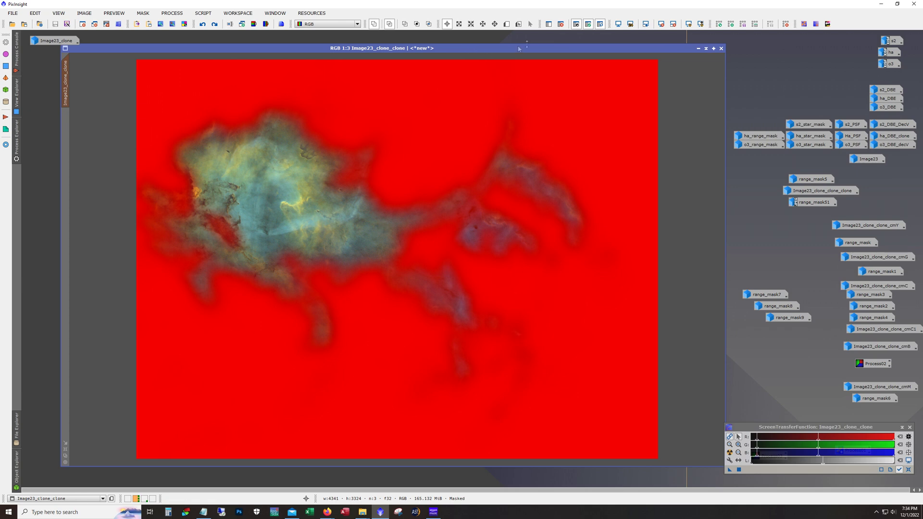
click(599, 24)
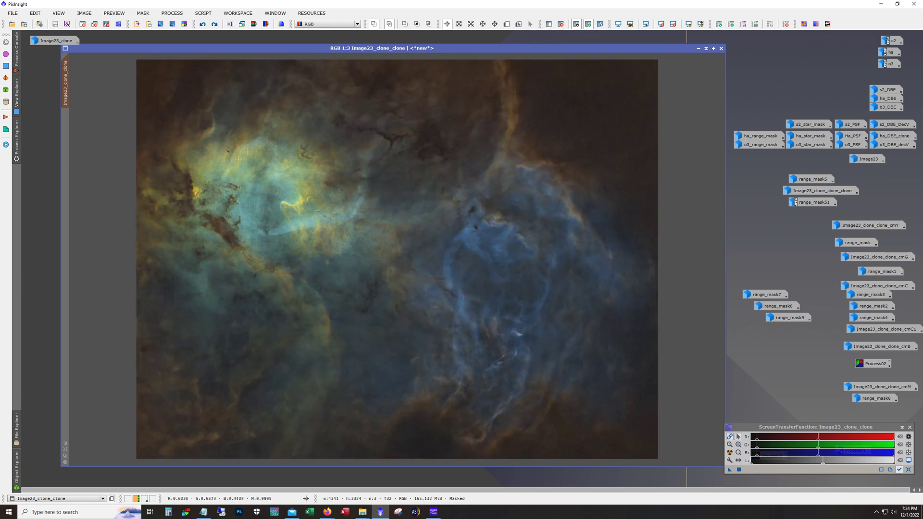
click(215, 24)
click(217, 28)
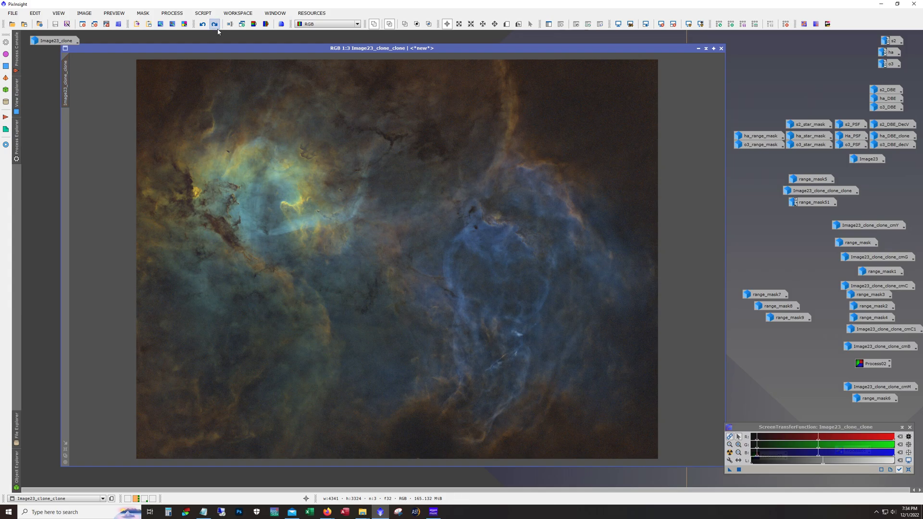
click(214, 24)
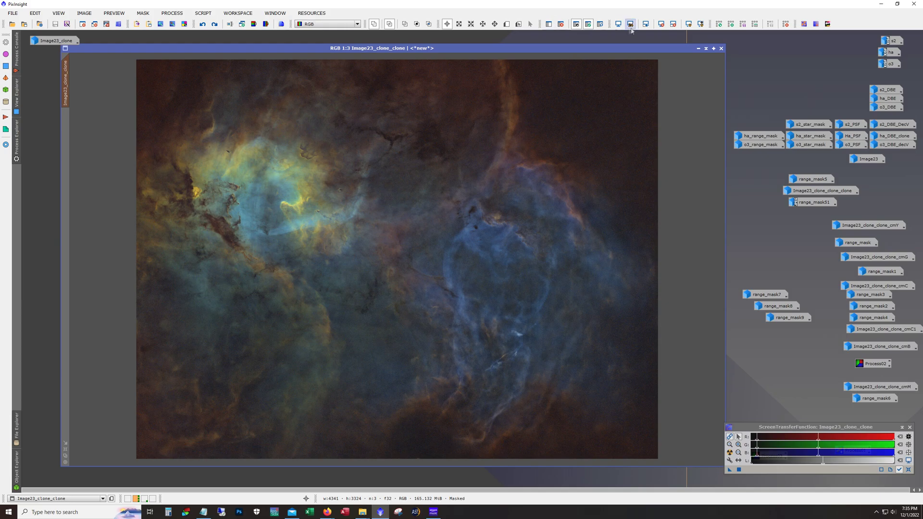
Step: Recheck the mask over the nebula, then redo the mask steps to restore the Preview01 box
click(601, 24)
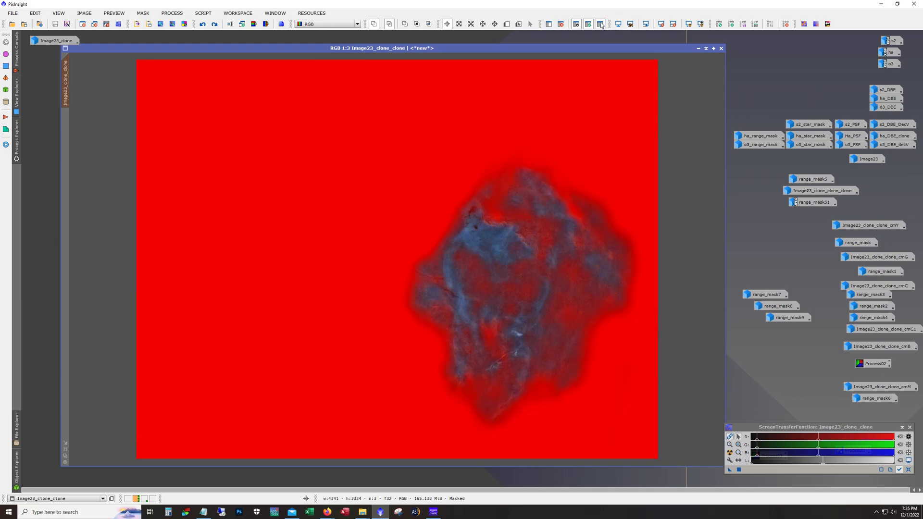
click(600, 24)
click(214, 24)
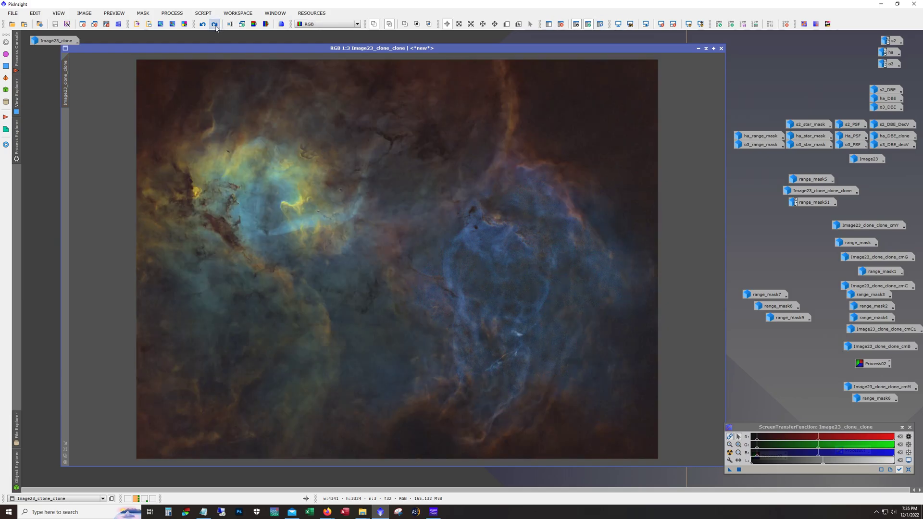
click(215, 25)
click(216, 25)
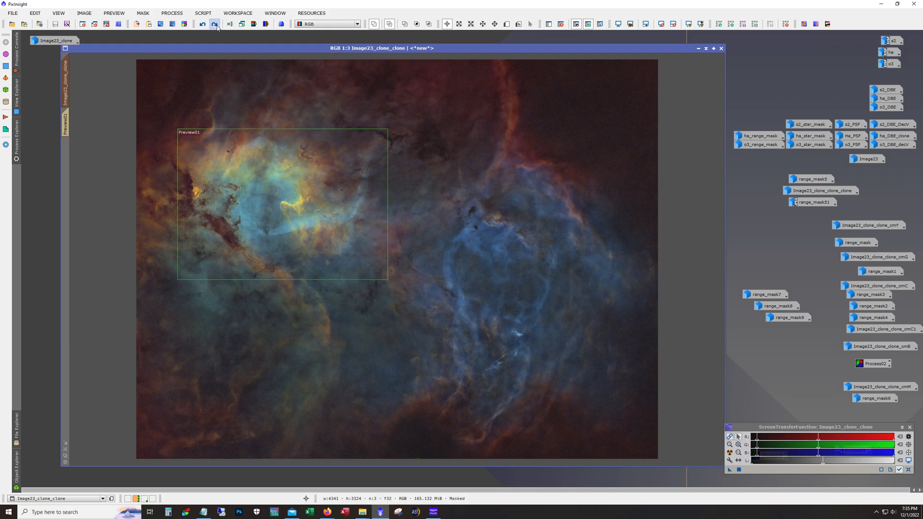
click(601, 25)
click(602, 26)
click(601, 26)
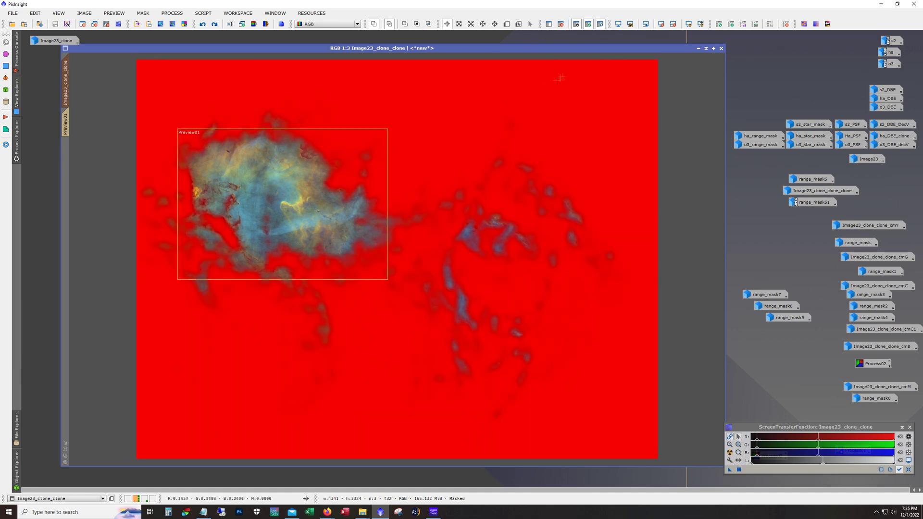
click(600, 25)
scroll(328, 174, up, 2)
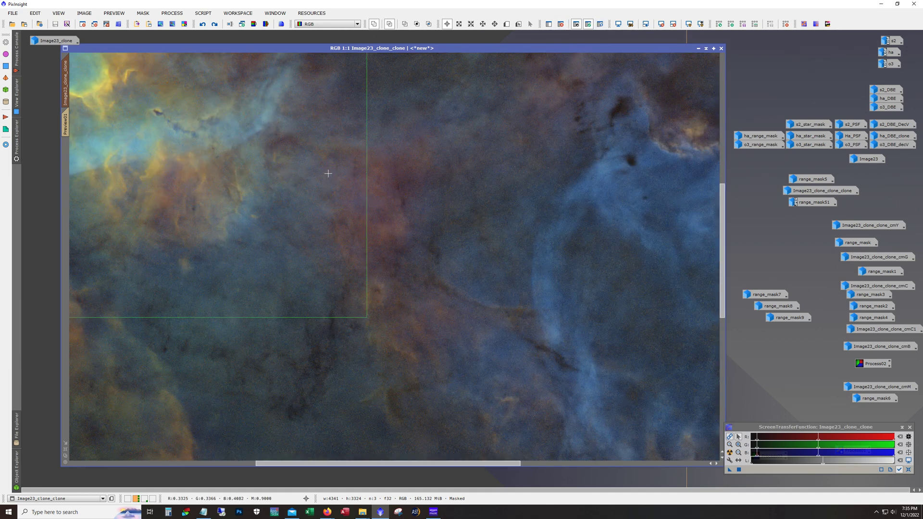
scroll(328, 173, down, 2)
scroll(465, 357, up, 1)
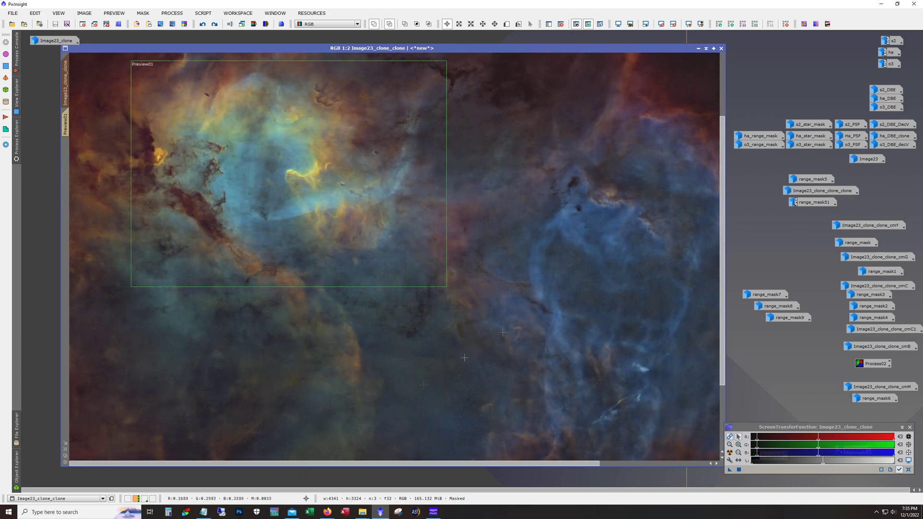
scroll(398, 247, up, 2)
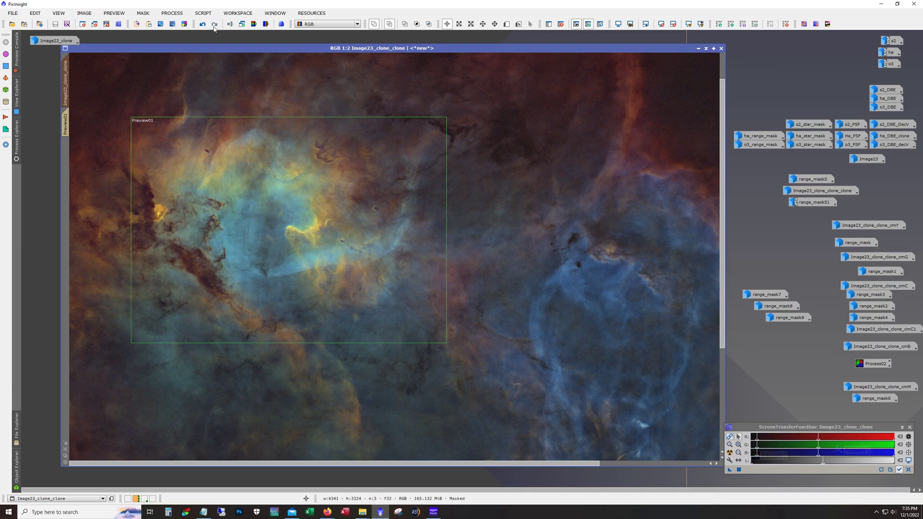
scroll(272, 166, down, 1)
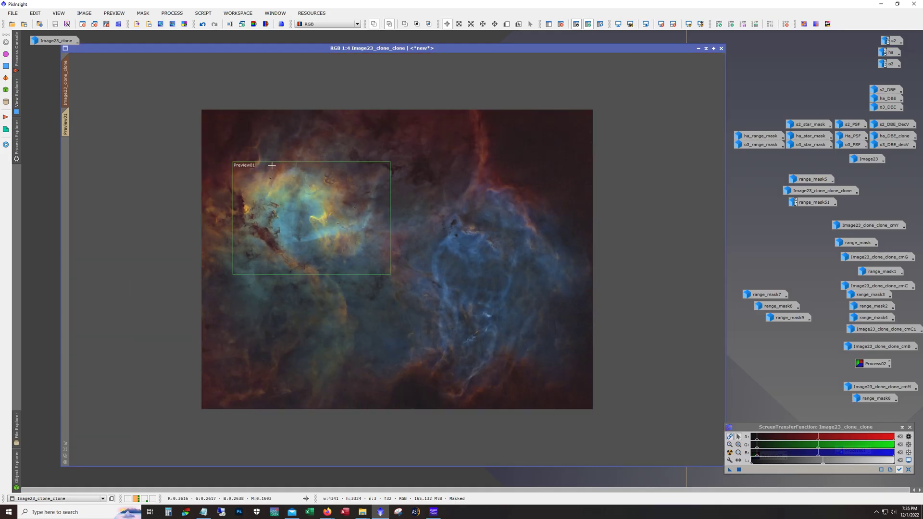
key(alt)
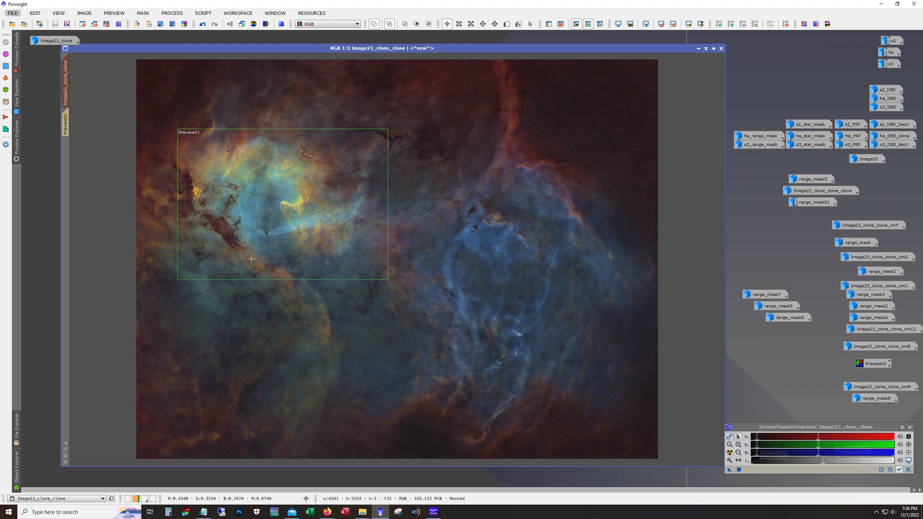
click(145, 497)
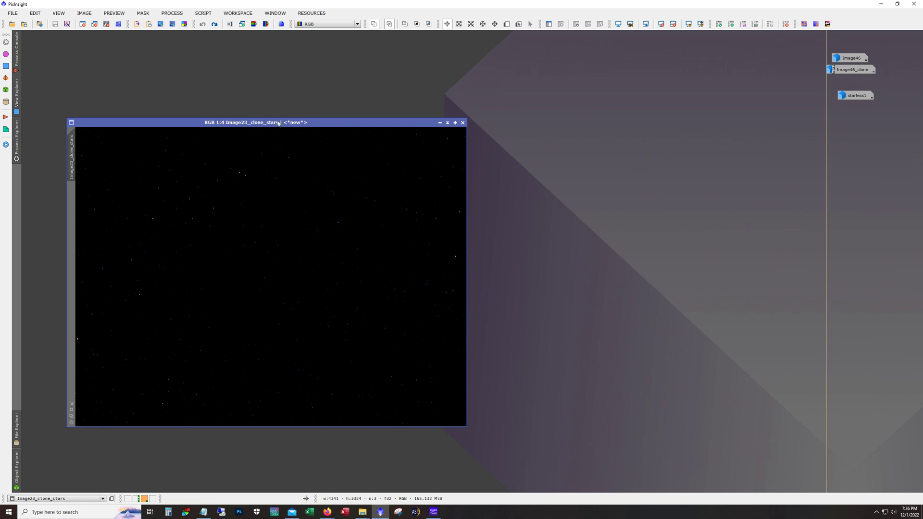
Step: Reposition, enlarge and zoom the stars image window in the upper left
drag(272, 122, 270, 57)
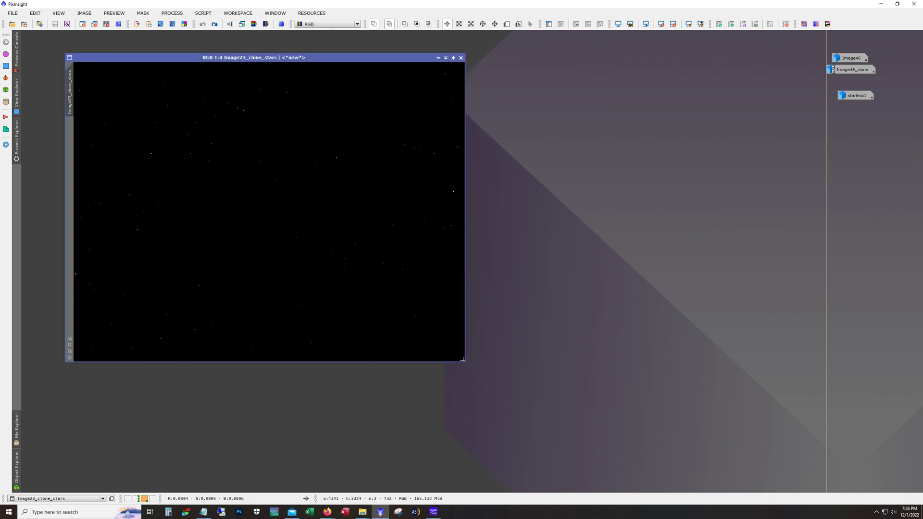
drag(465, 362, 700, 460)
scroll(519, 261, up, 1)
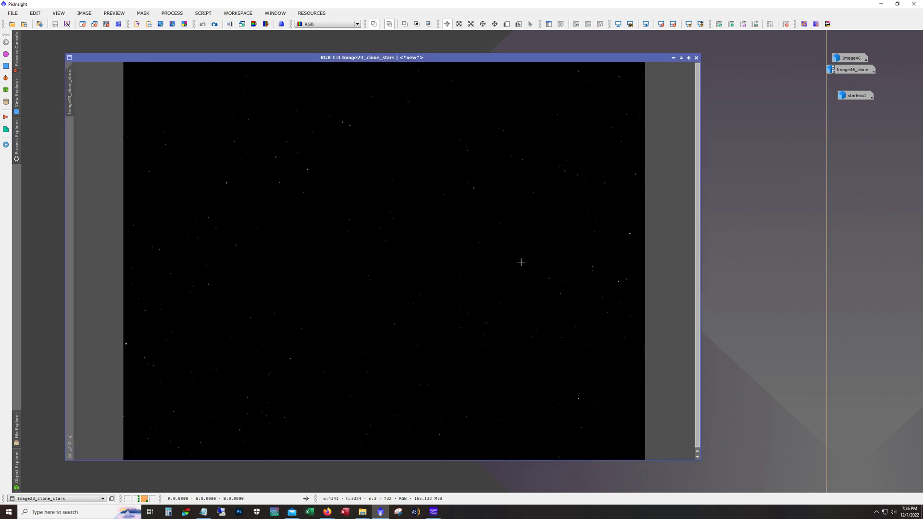
scroll(447, 203, up, 1)
scroll(447, 206, down, 1)
scroll(448, 206, down, 1)
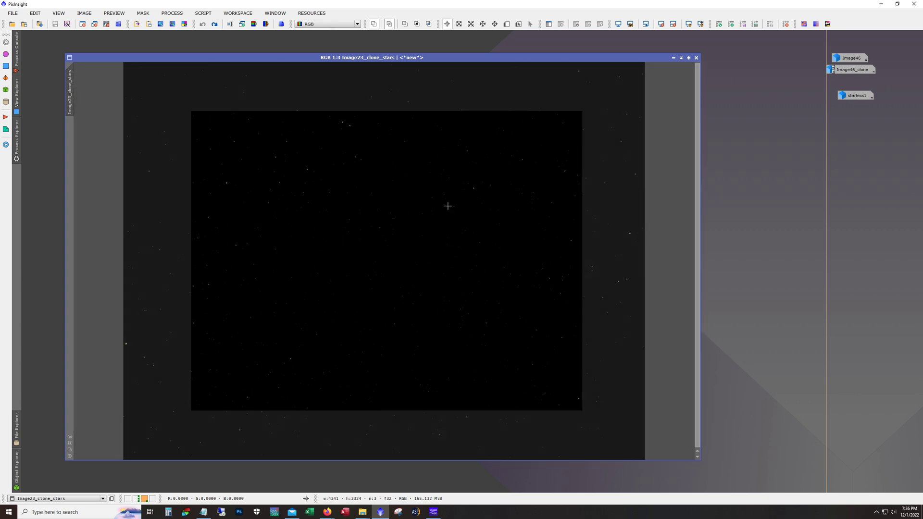
scroll(448, 206, up, 1)
drag(356, 60, 311, 38)
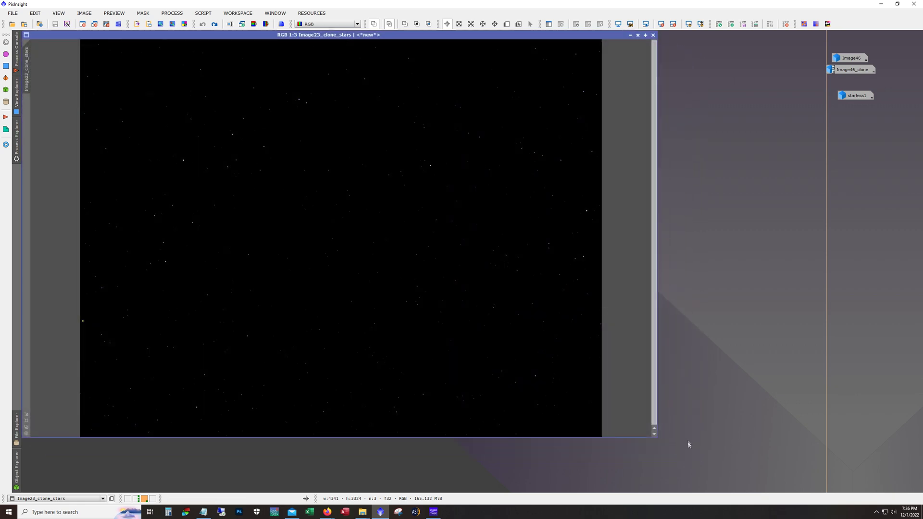
scroll(504, 303, up, 1)
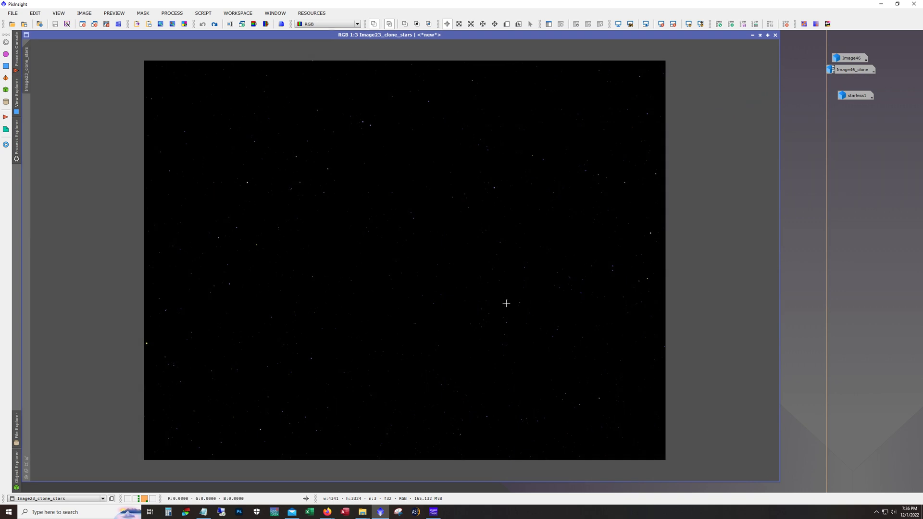
Step: Redo the stars rename and stretches, undo once to compare, then reapply the last adjustment
click(214, 24)
click(214, 26)
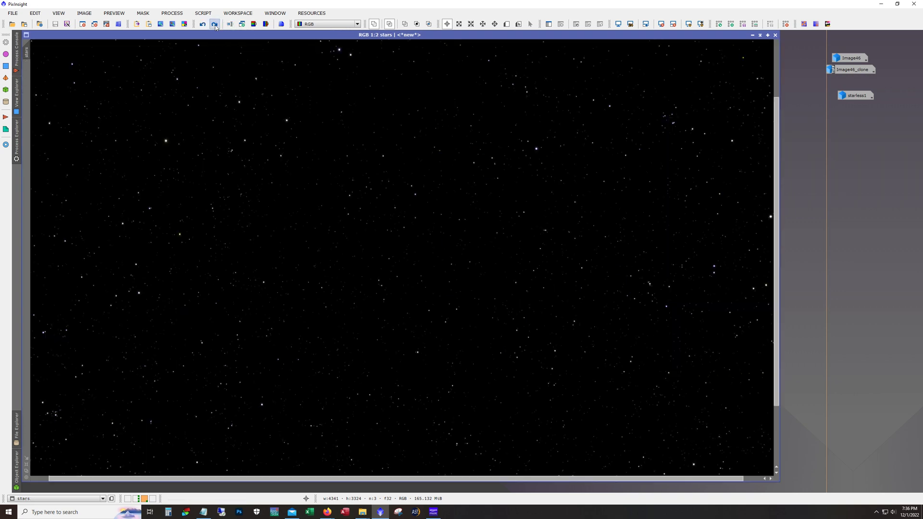
click(215, 26)
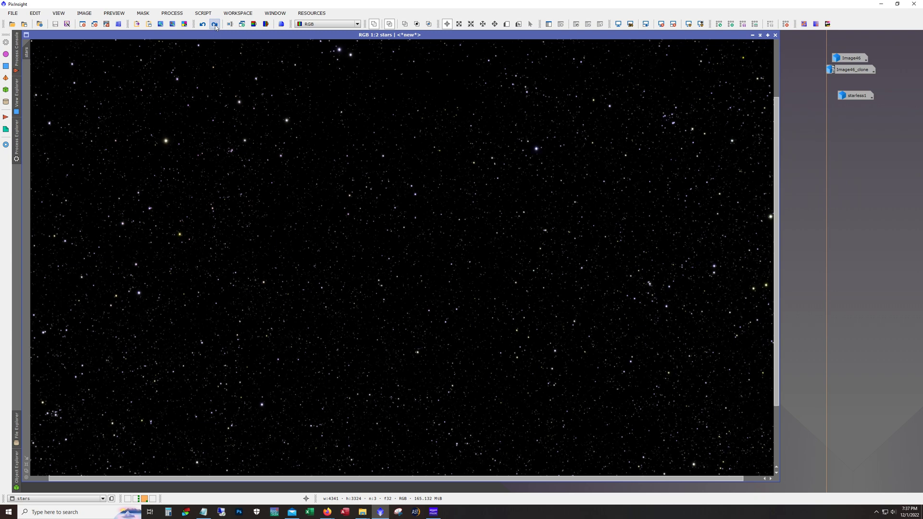
click(203, 24)
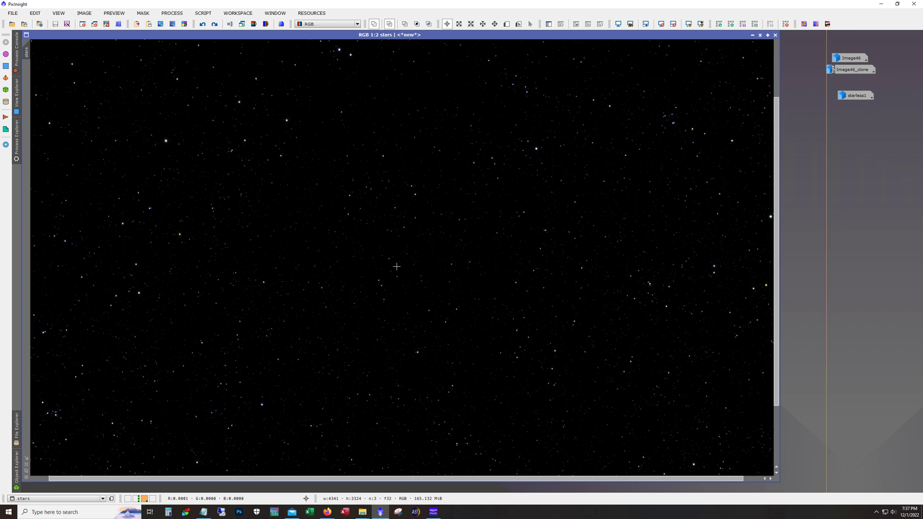
click(214, 25)
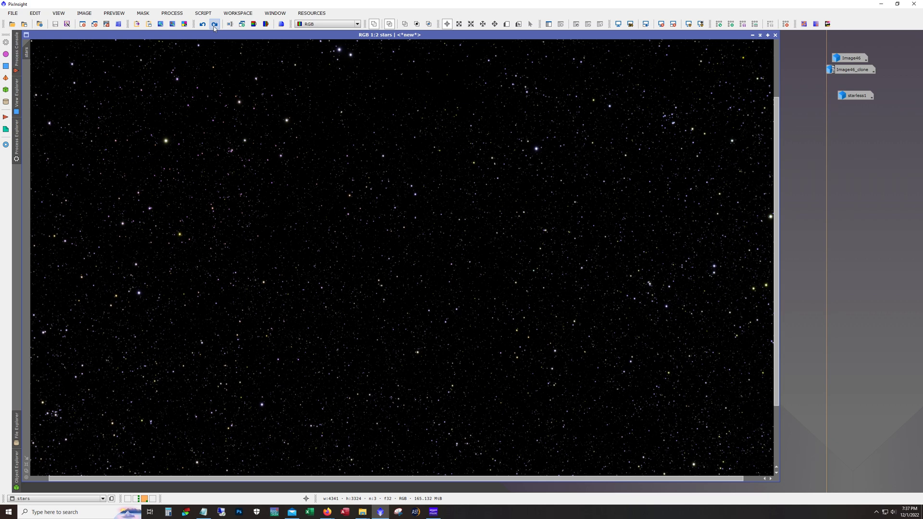
click(215, 25)
Step: Zoom in and pan across the stars, reapplying the adjustment to compare
scroll(253, 204, up, 2)
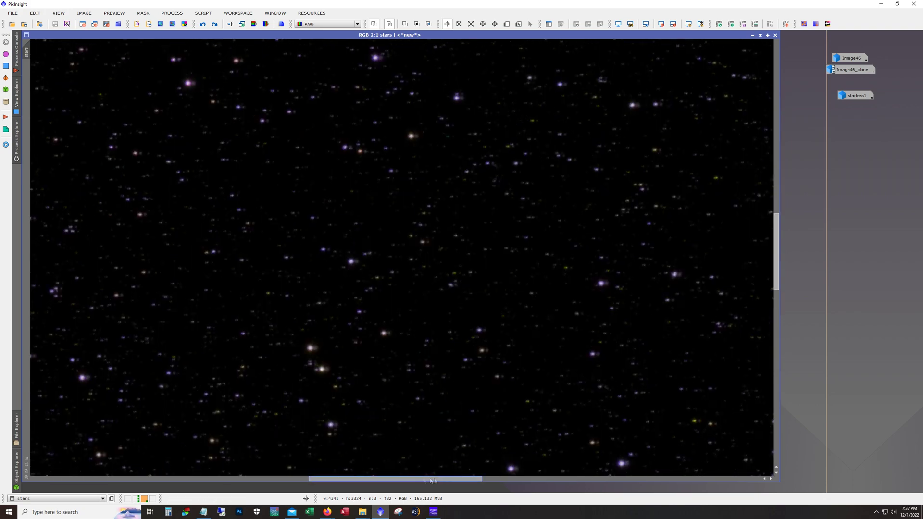
drag(431, 480, 259, 473)
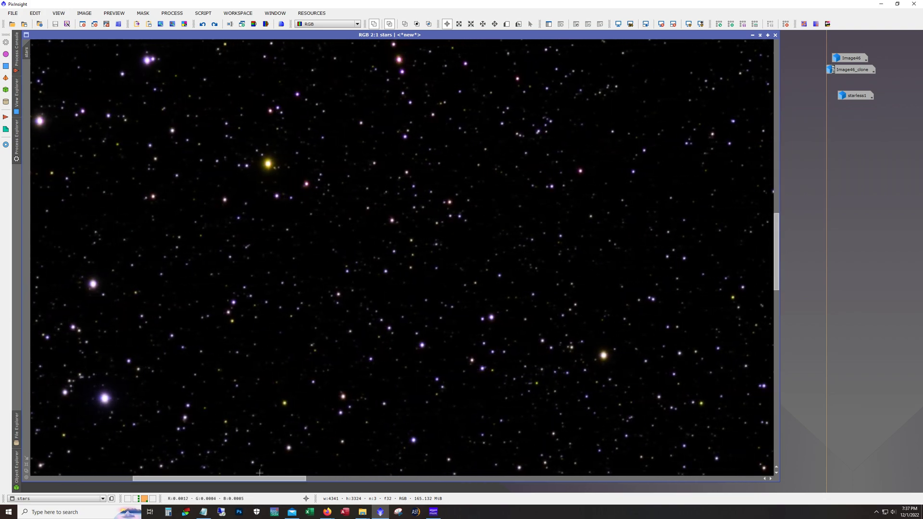
drag(776, 287, 762, 197)
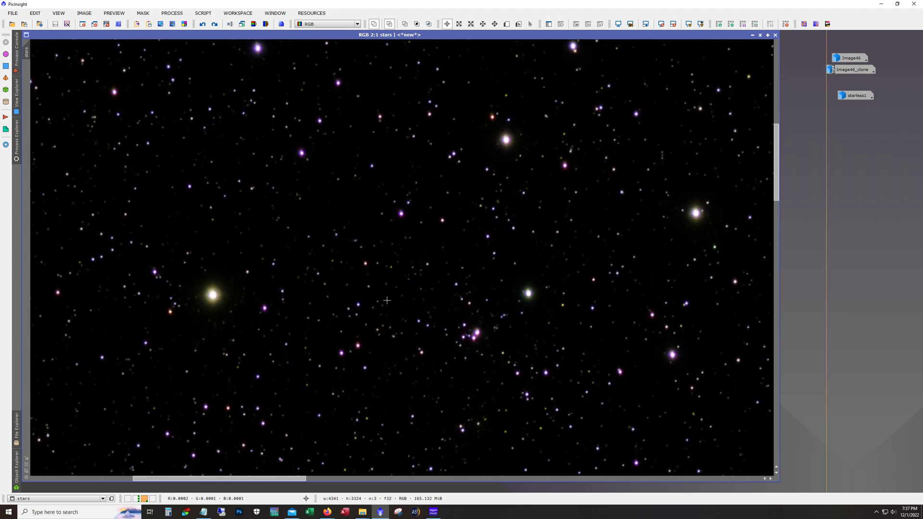
scroll(386, 300, down, 4)
scroll(203, 83, up, 2)
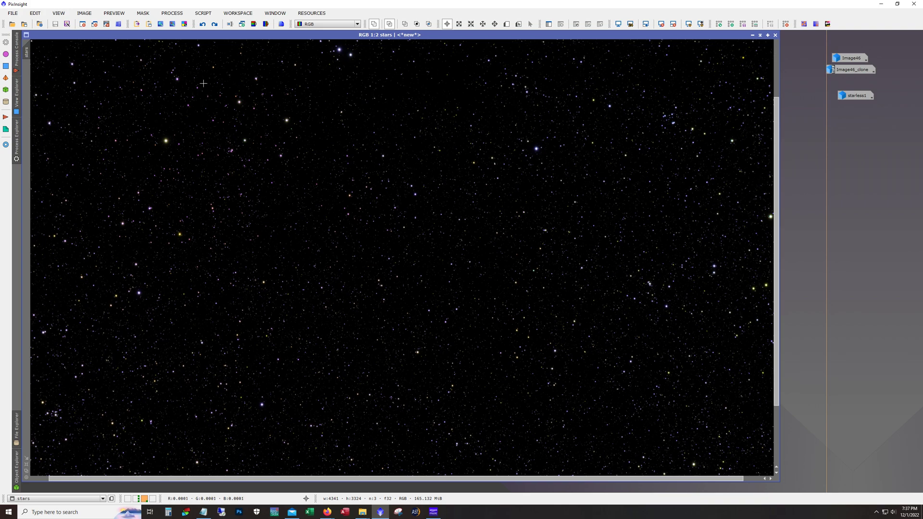
click(215, 27)
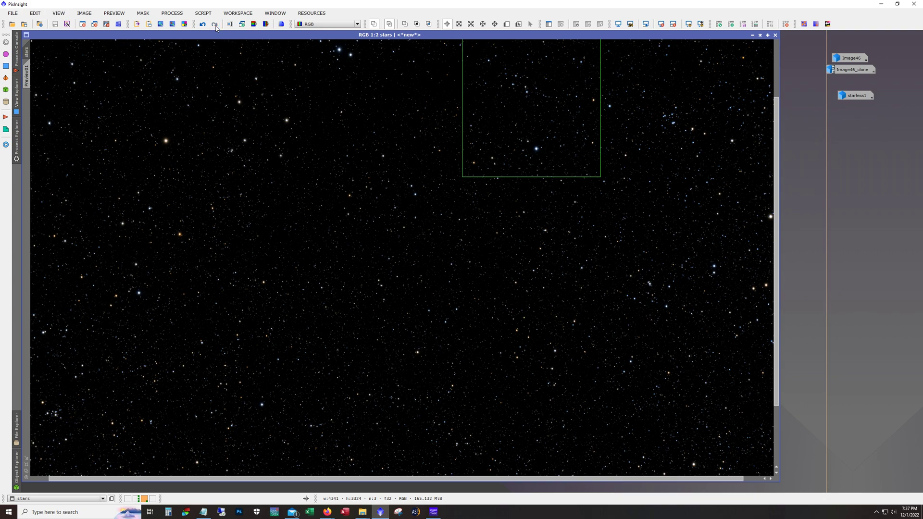
Step: Inspect more of the zoomed star field, then minimize the stars image to an icon
scroll(479, 430, up, 2)
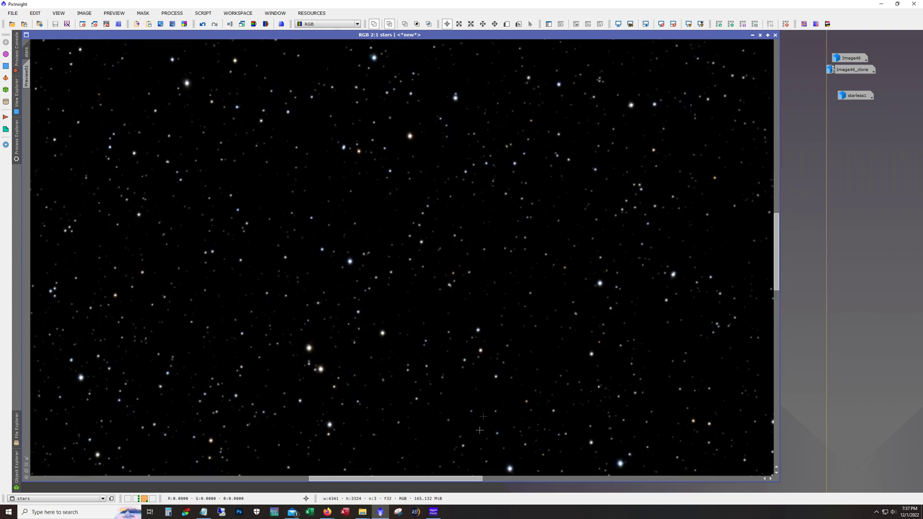
drag(442, 478, 499, 496)
scroll(286, 330, down, 1)
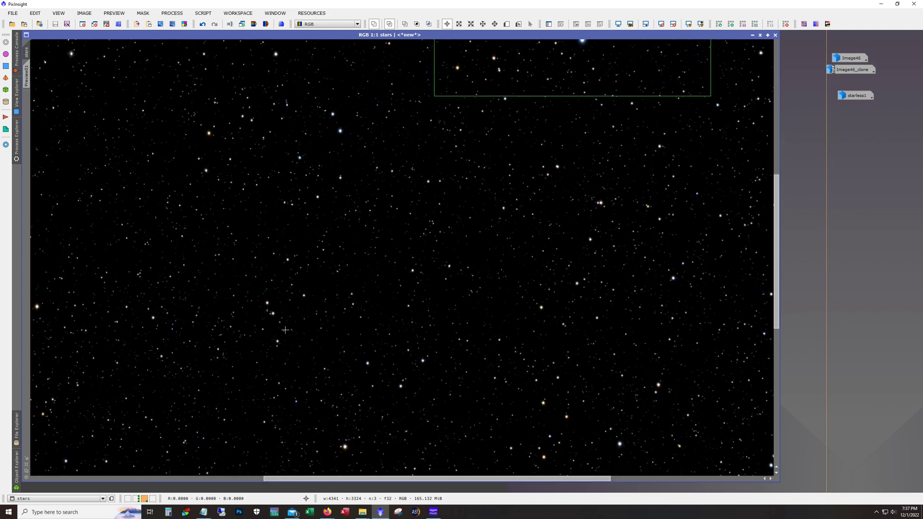
drag(431, 478, 317, 478)
scroll(458, 362, up, 1)
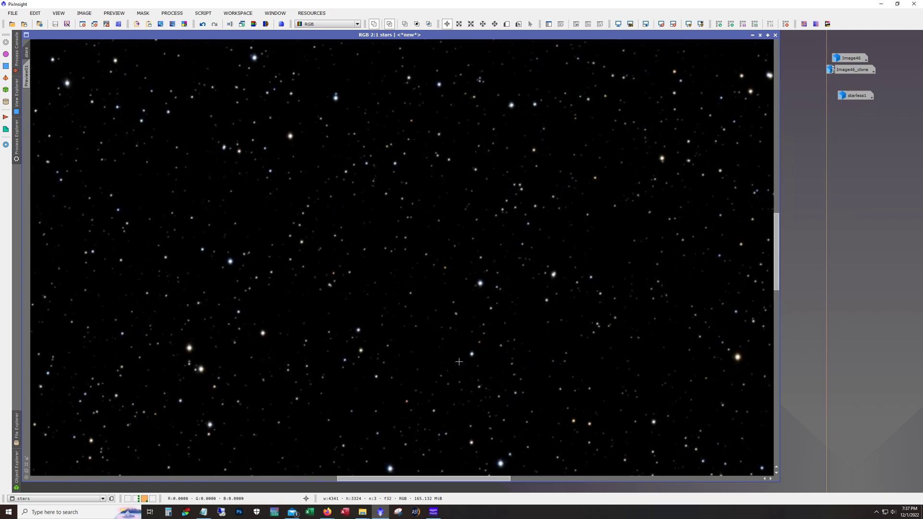
scroll(458, 362, down, 3)
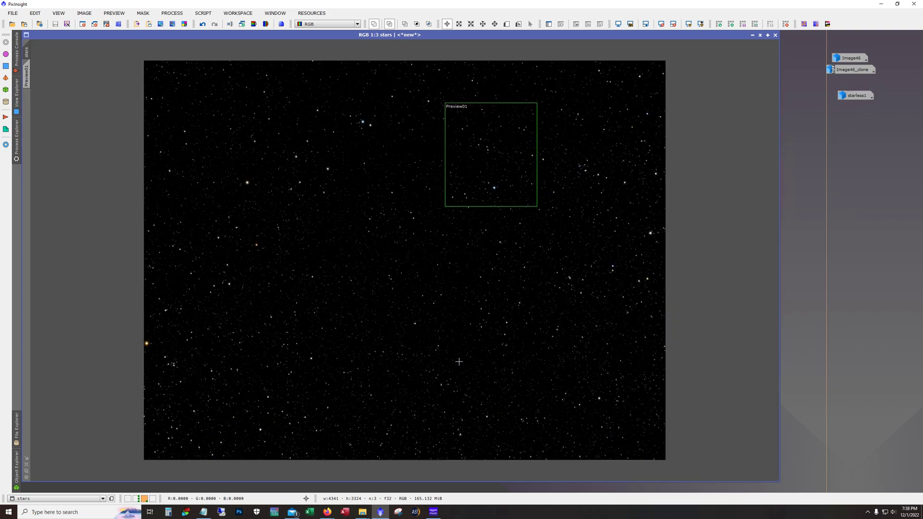
click(752, 35)
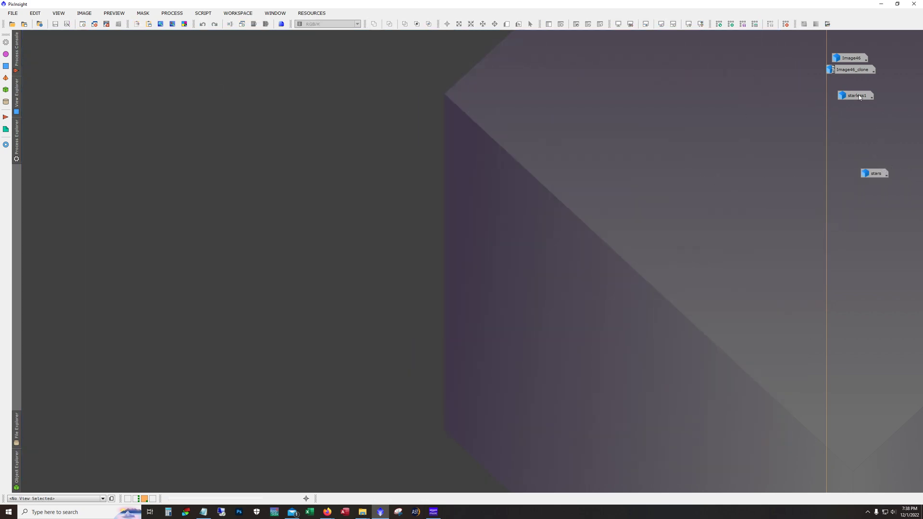
Step: Restore the stars image window and open PixelMath from Process > PixelMath
mouse_move(860, 96)
double_click(872, 177)
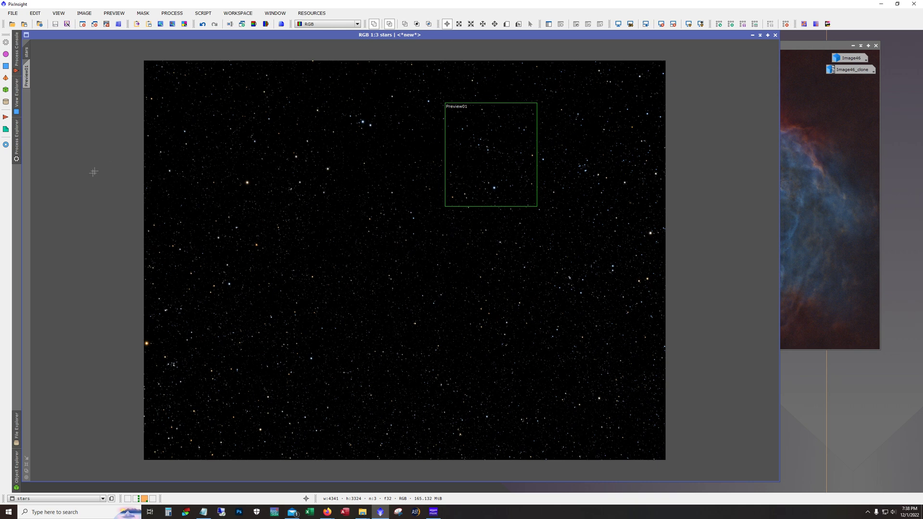
click(172, 13)
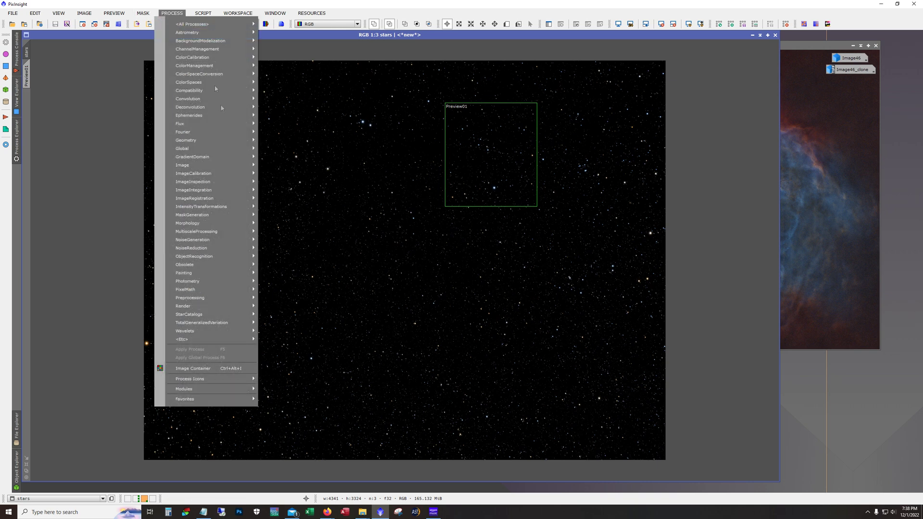
mouse_move(217, 289)
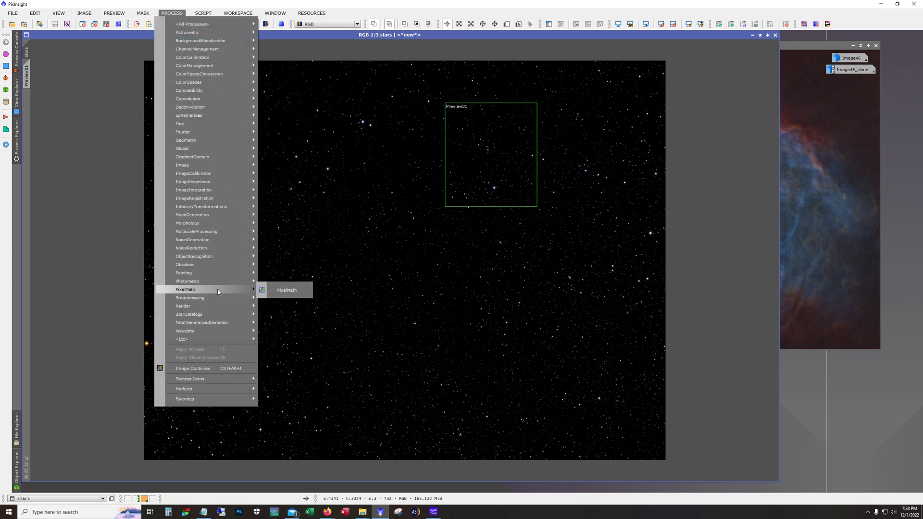
click(295, 289)
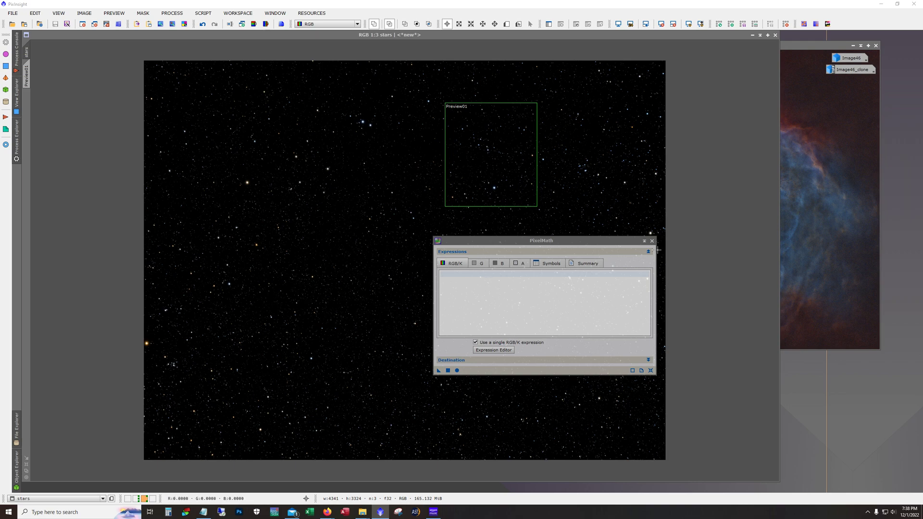
Step: Read StarXTerminator's help from All Processes, close it, and iconize the stars image
click(174, 13)
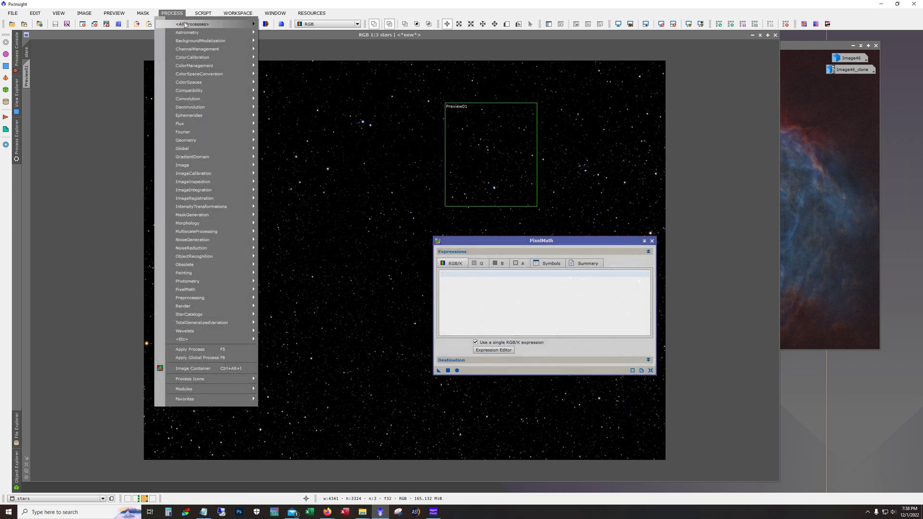
mouse_move(185, 24)
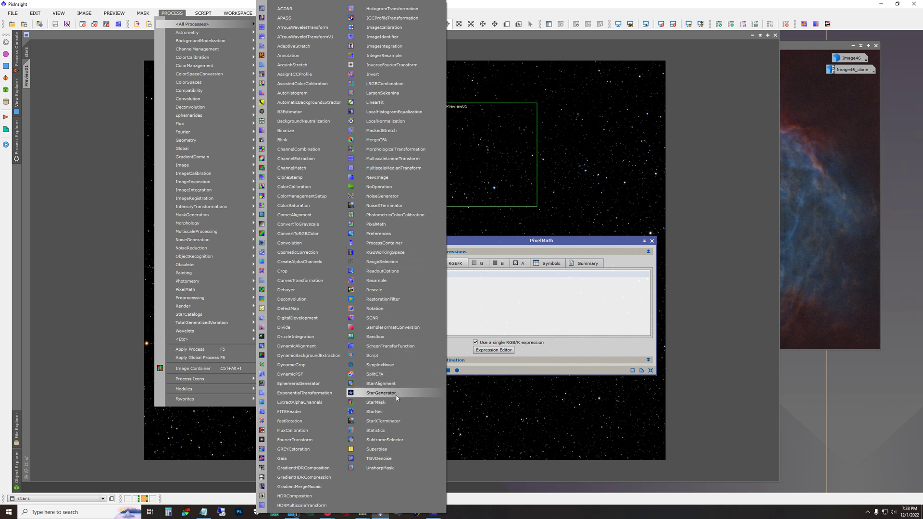
click(392, 420)
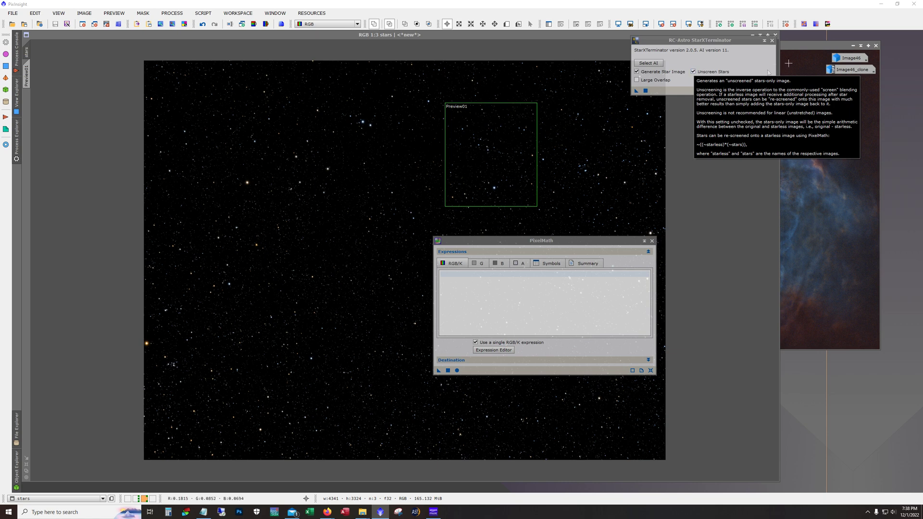
click(771, 41)
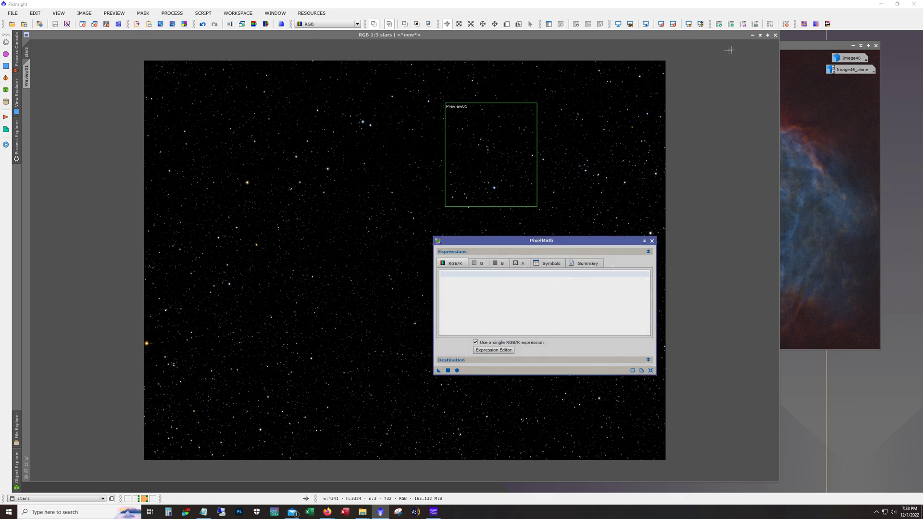
click(752, 35)
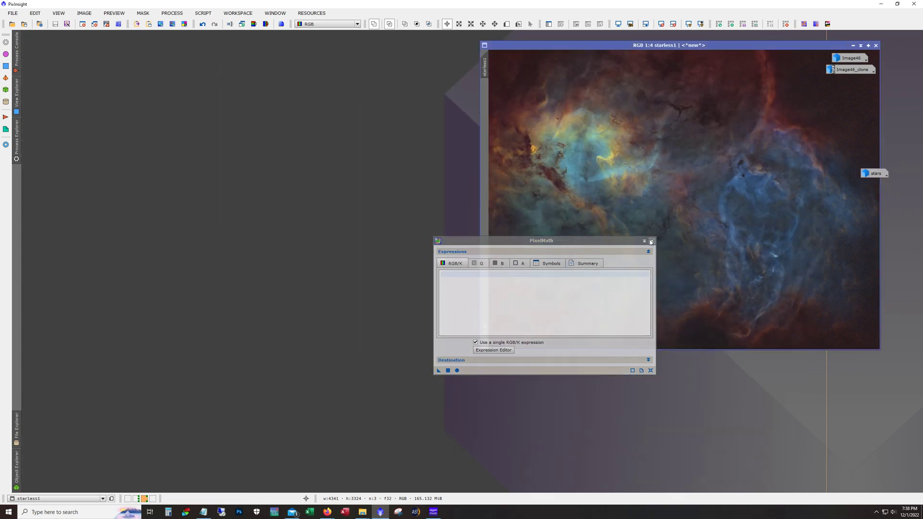
Step: Close PixelMath, restore Image46 and set starless1 aside as an icon
click(651, 241)
double_click(843, 60)
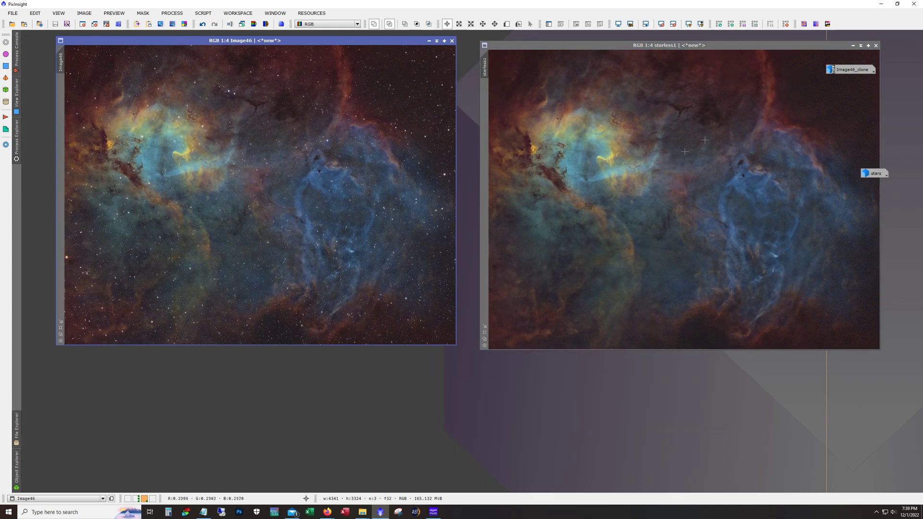
mouse_move(383, 515)
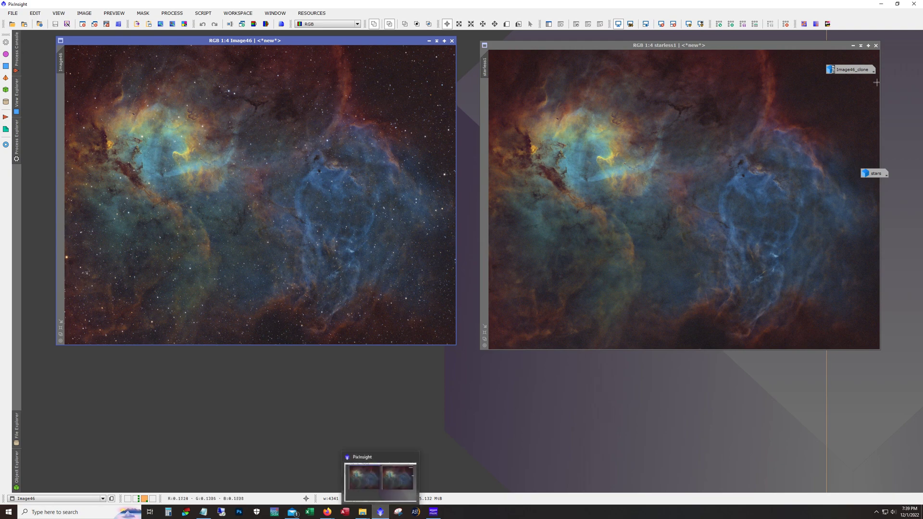
click(852, 45)
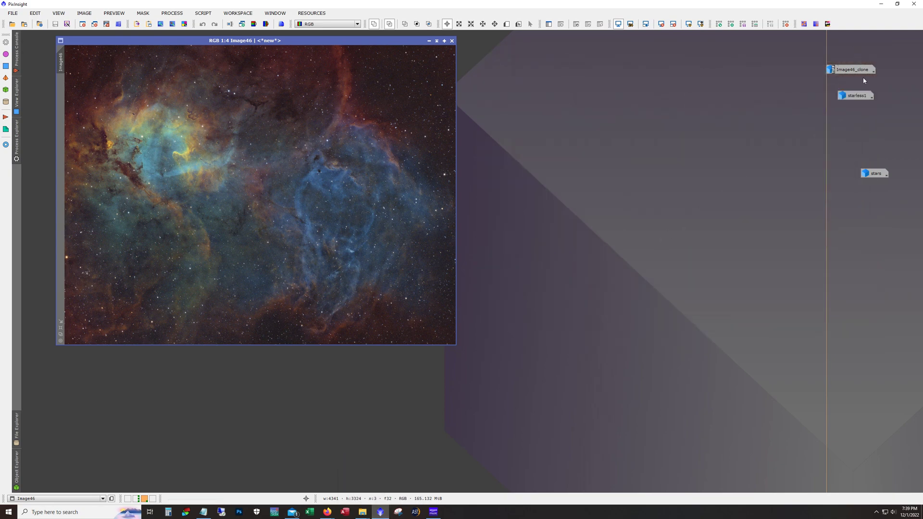
Step: Open the Image46_clone lion_v1.tif result in an enlarged window at 1:3 zoom
double_click(852, 70)
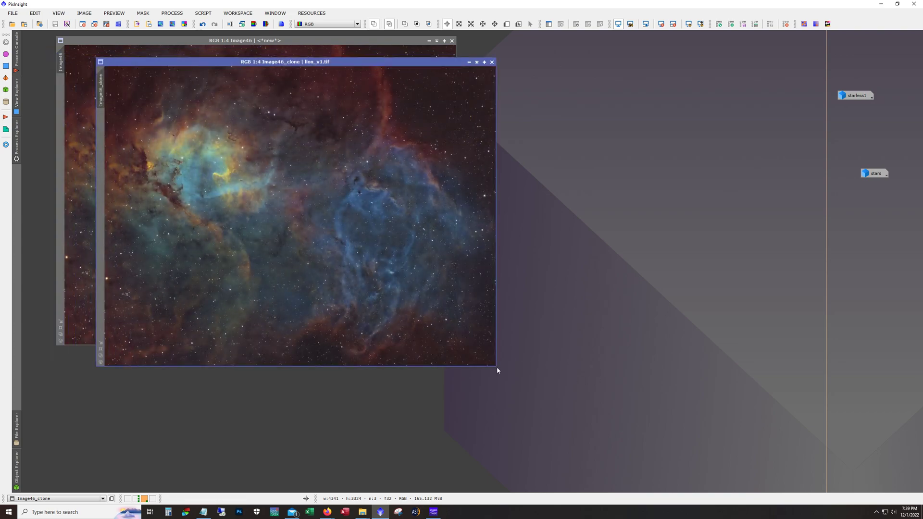
drag(497, 367, 808, 467)
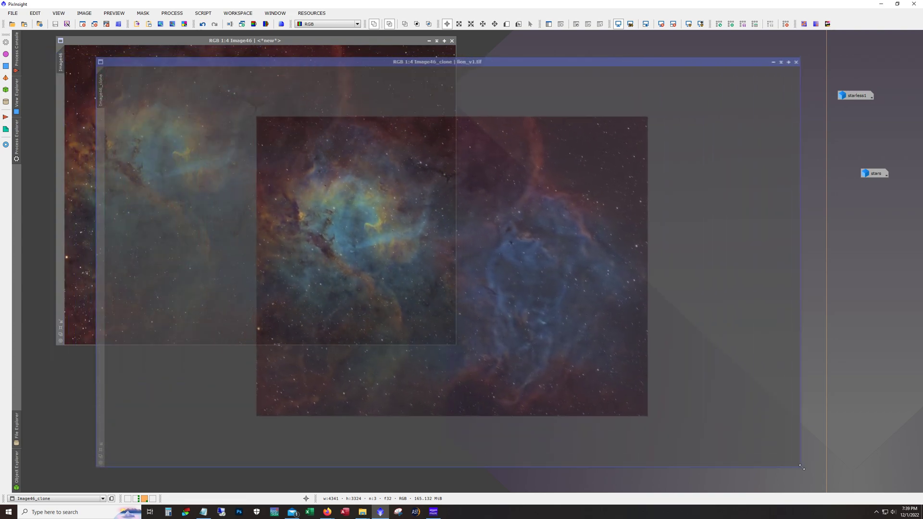
scroll(808, 468, up, 1)
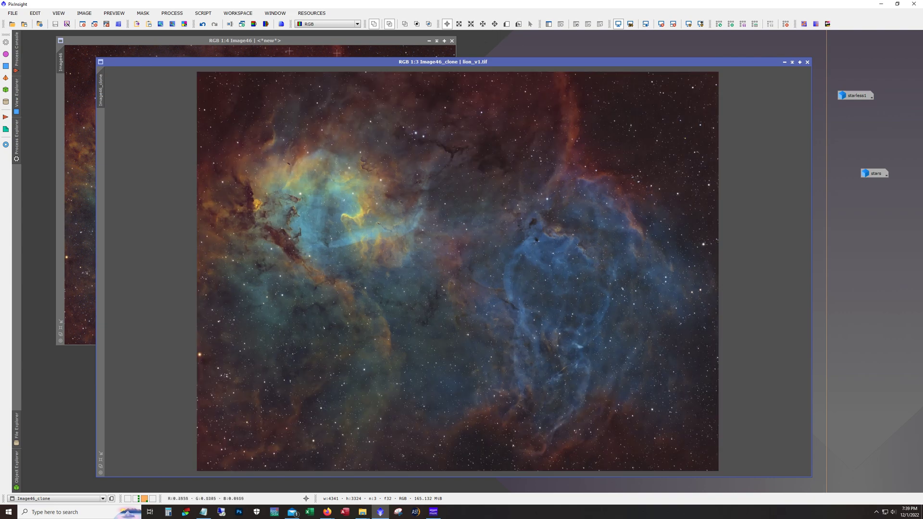